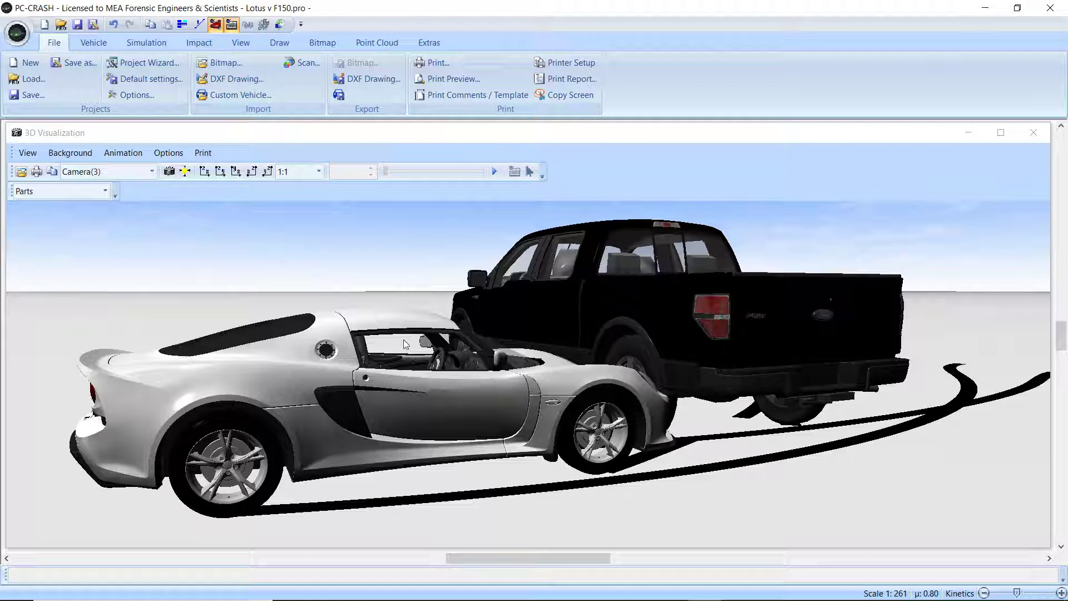
Step: View the scene through Camera(2) and Camera(1), and return to Camera(3)
click(152, 171)
click(134, 209)
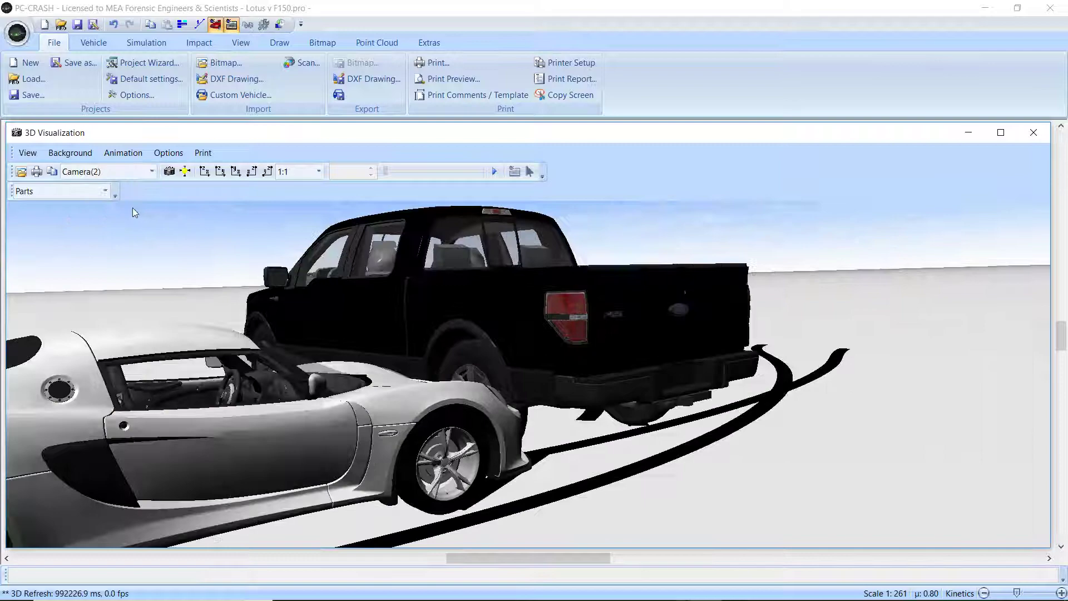
click(129, 173)
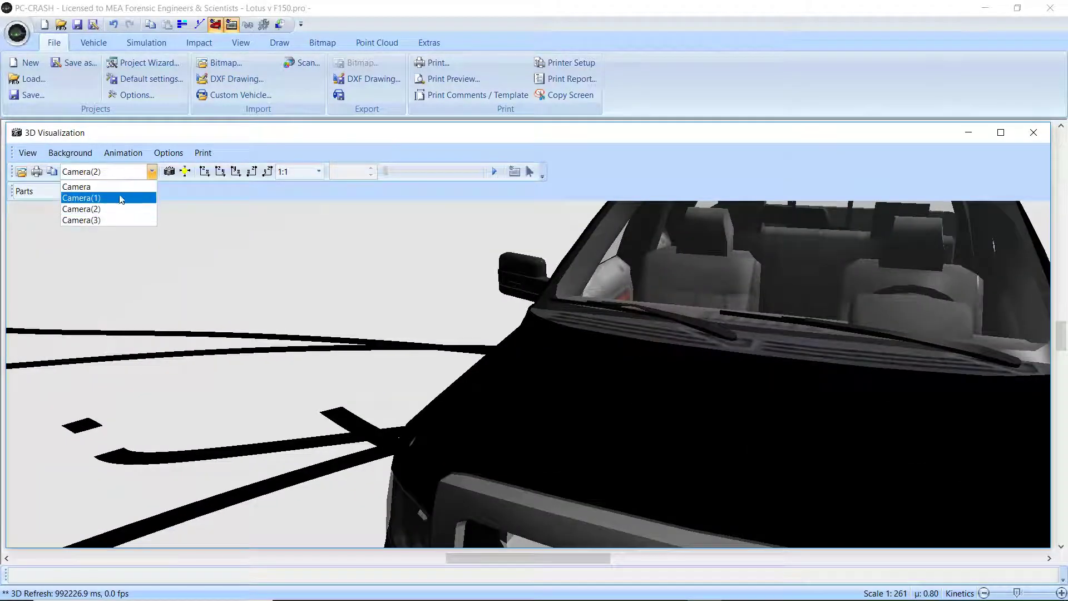
click(118, 198)
click(120, 171)
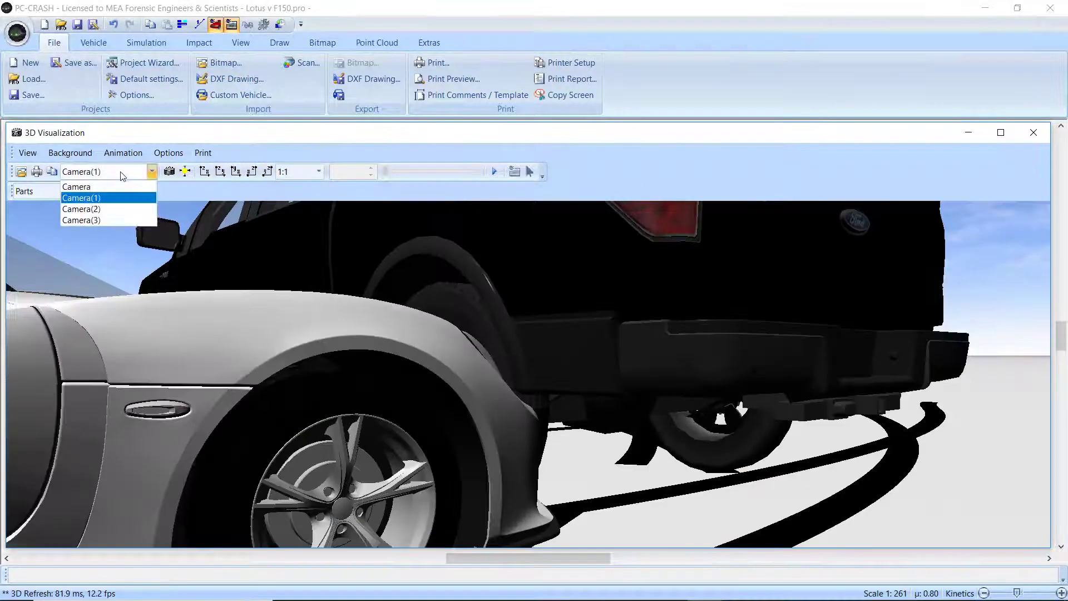
click(121, 216)
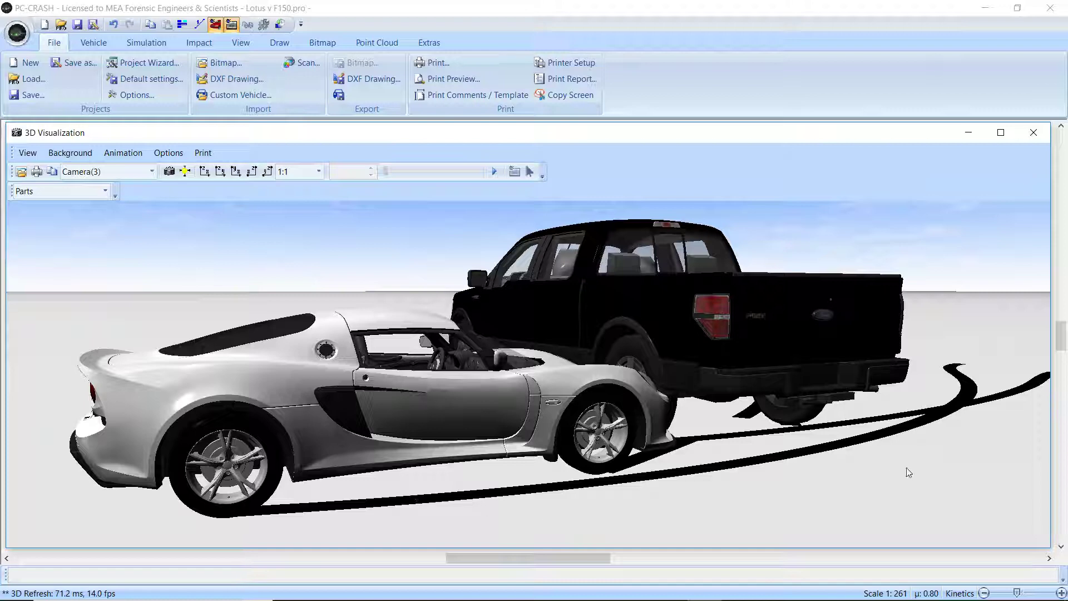
Step: Turn on shadow calculation in the 3D visualization's display options
click(25, 152)
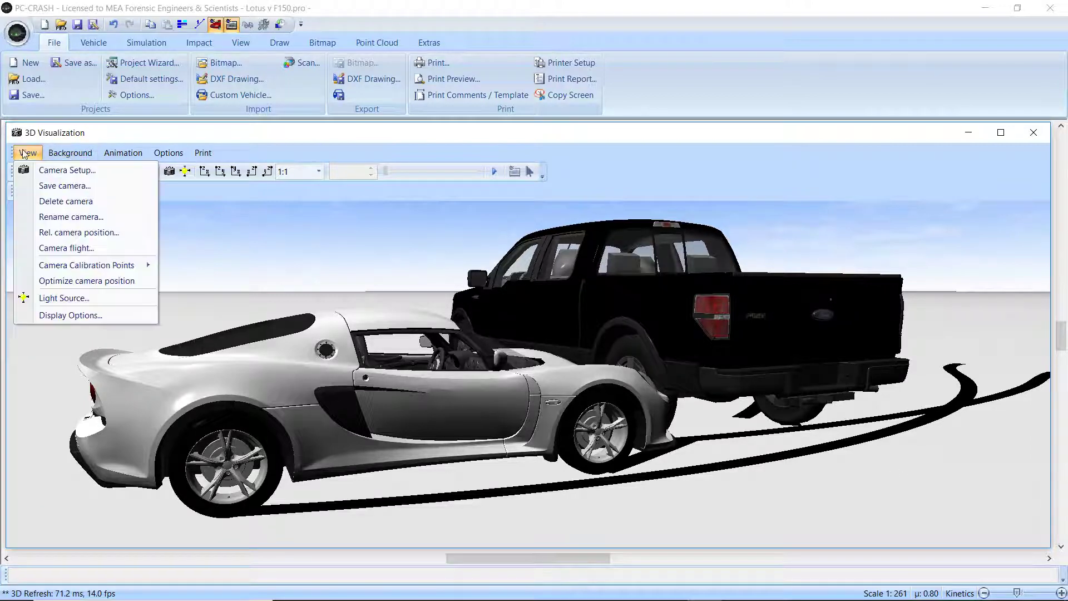
click(86, 315)
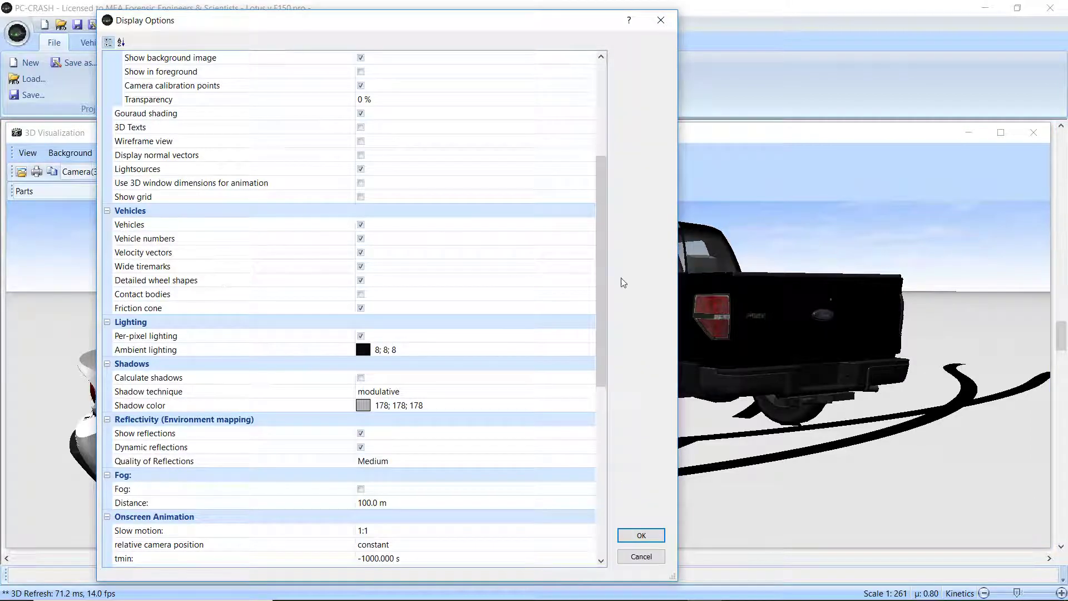
drag(602, 269, 604, 289)
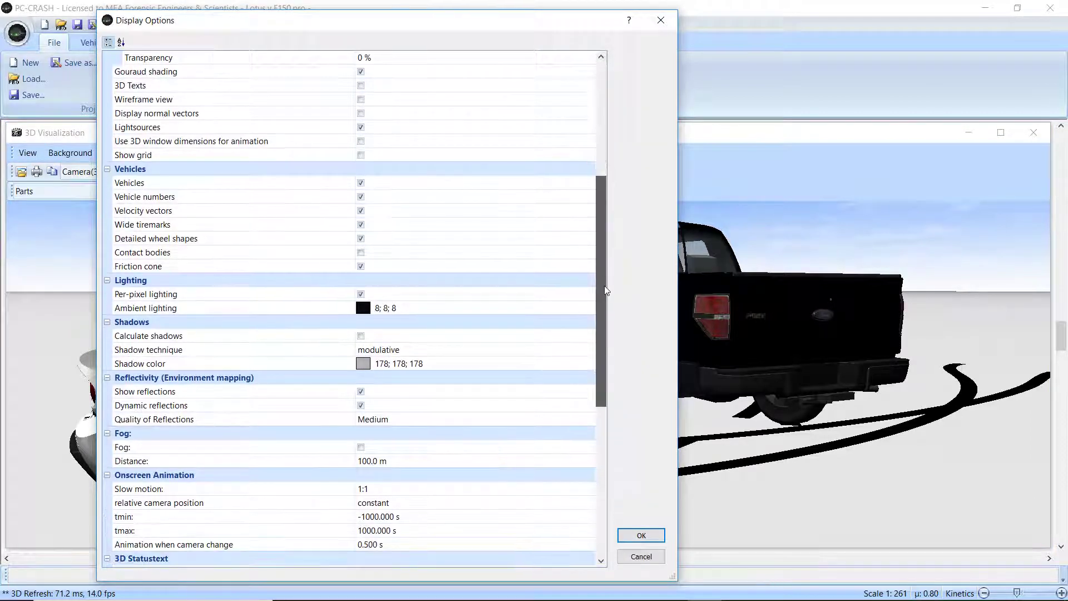
click(360, 336)
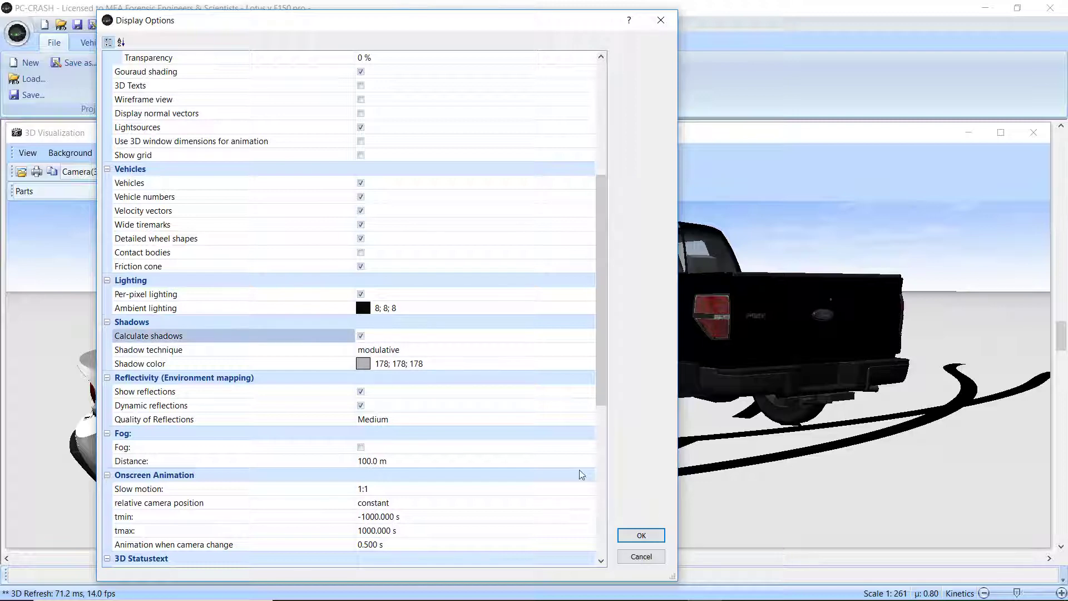
click(639, 535)
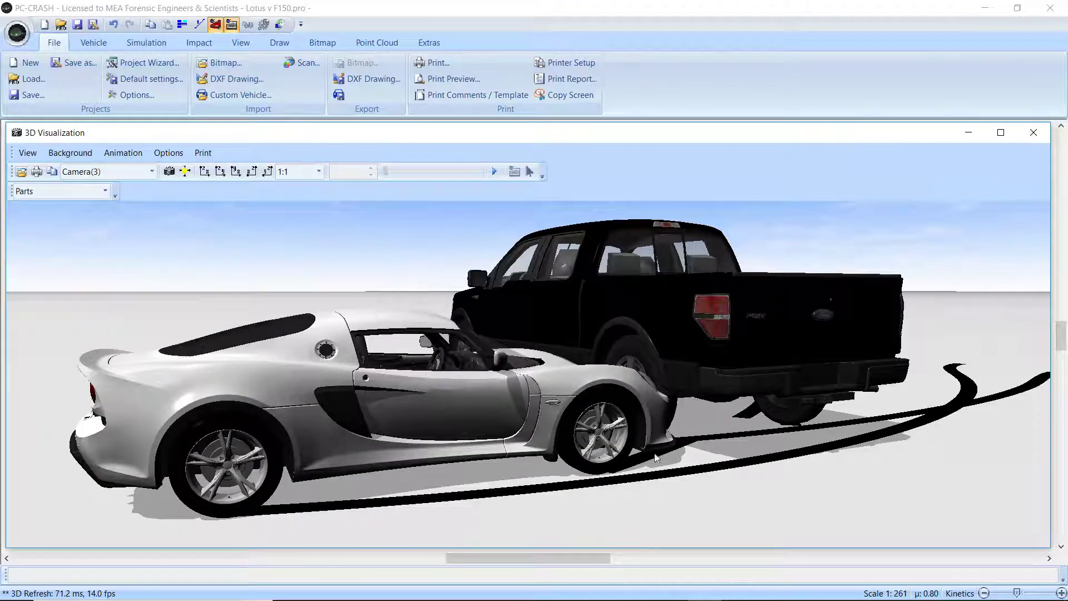
scroll(645, 434, up, 3)
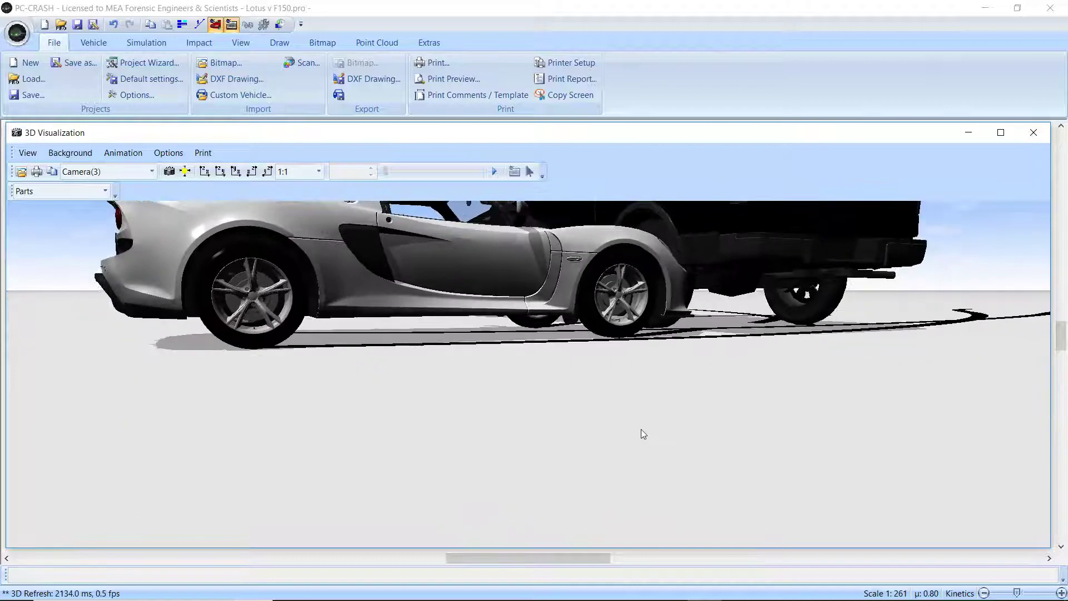
middle_drag(641, 429, 644, 454)
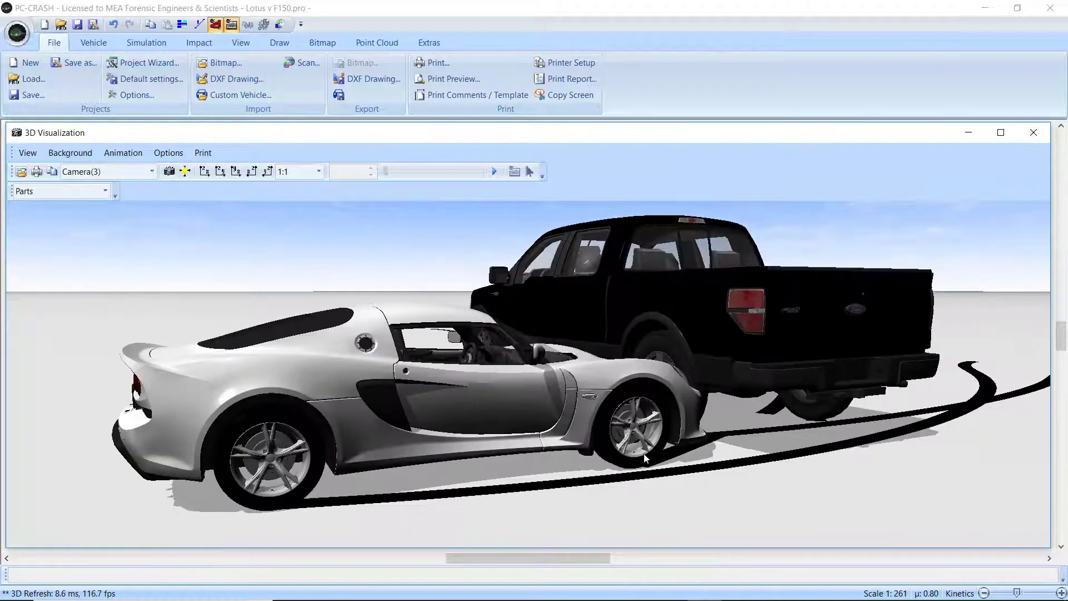
drag(645, 456, 628, 400)
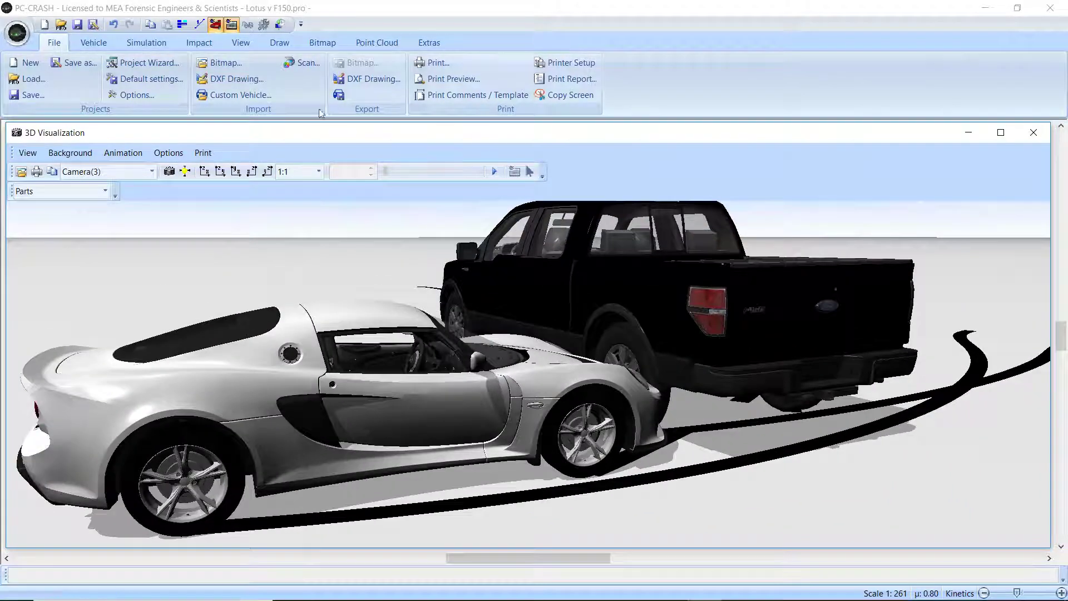
Step: Review the Lotus 3D model's shadow settings, including which blade_dff1 materials receive shadows
click(182, 25)
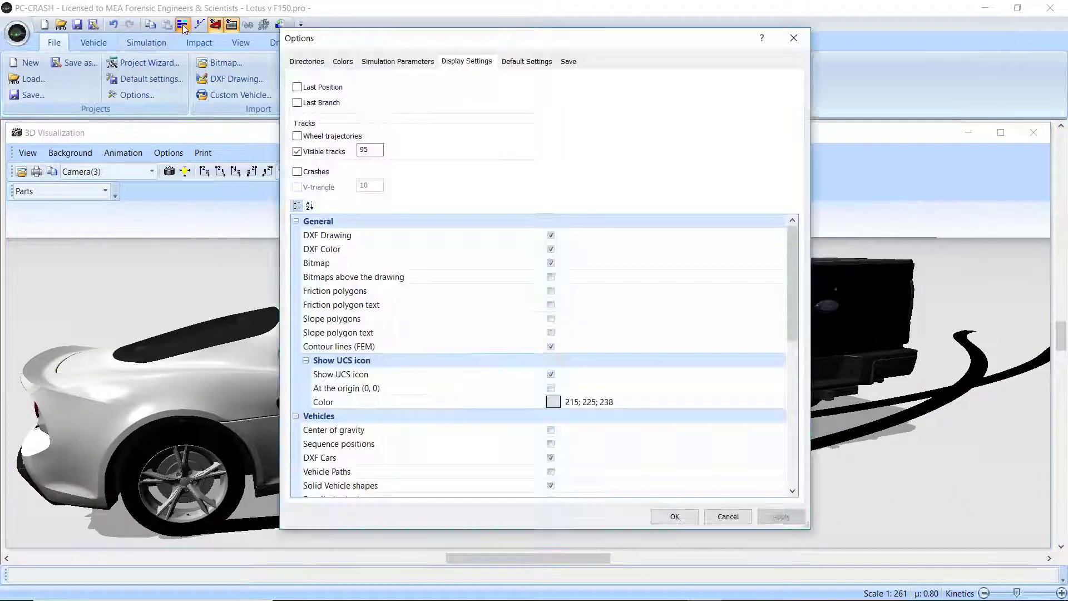
click(342, 63)
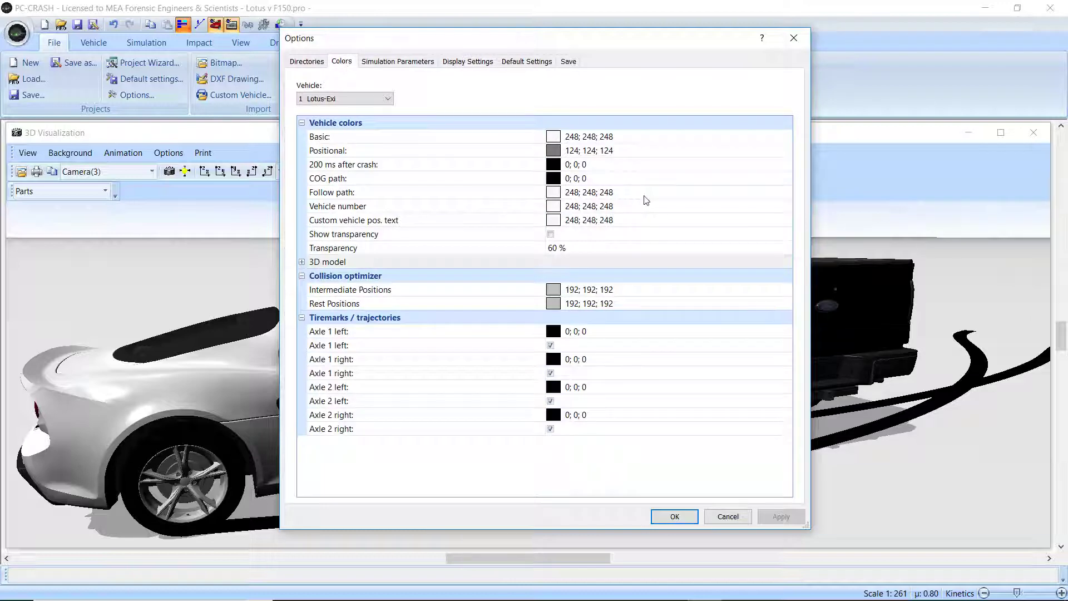
drag(552, 46, 786, 37)
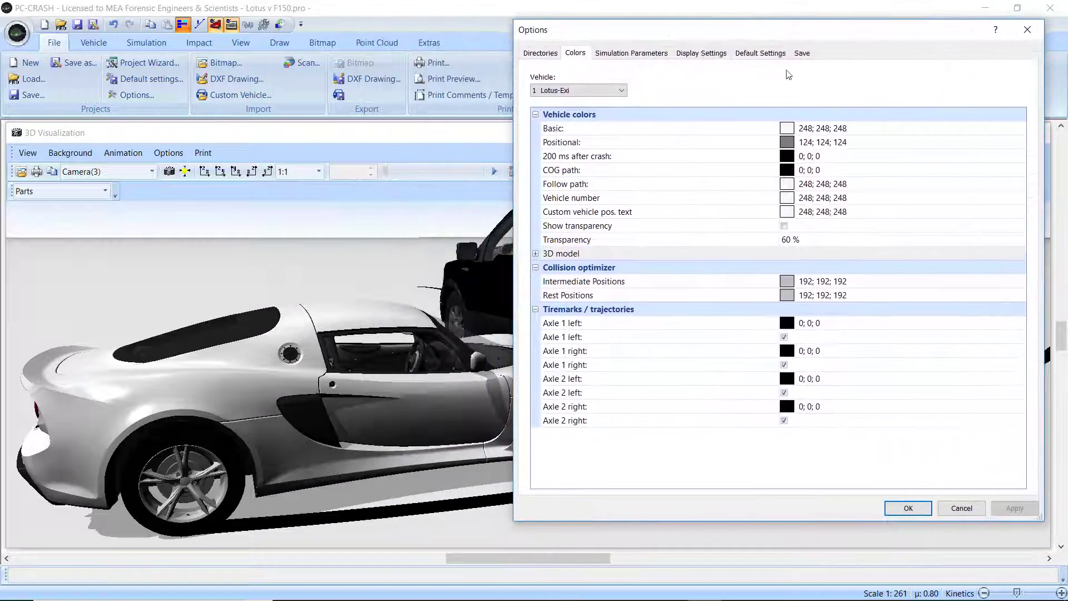
click(536, 254)
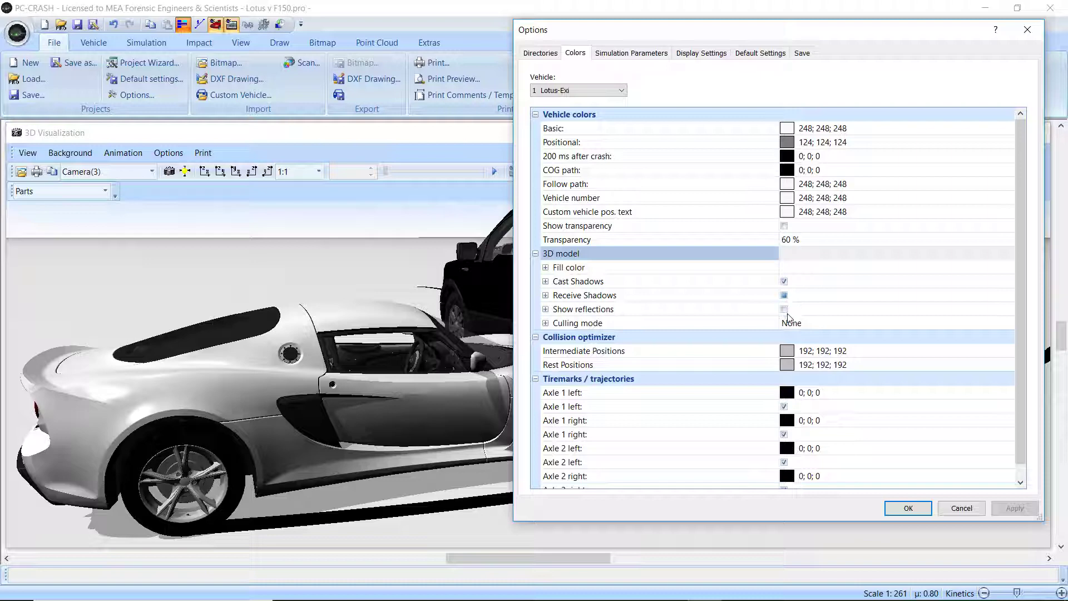
click(546, 295)
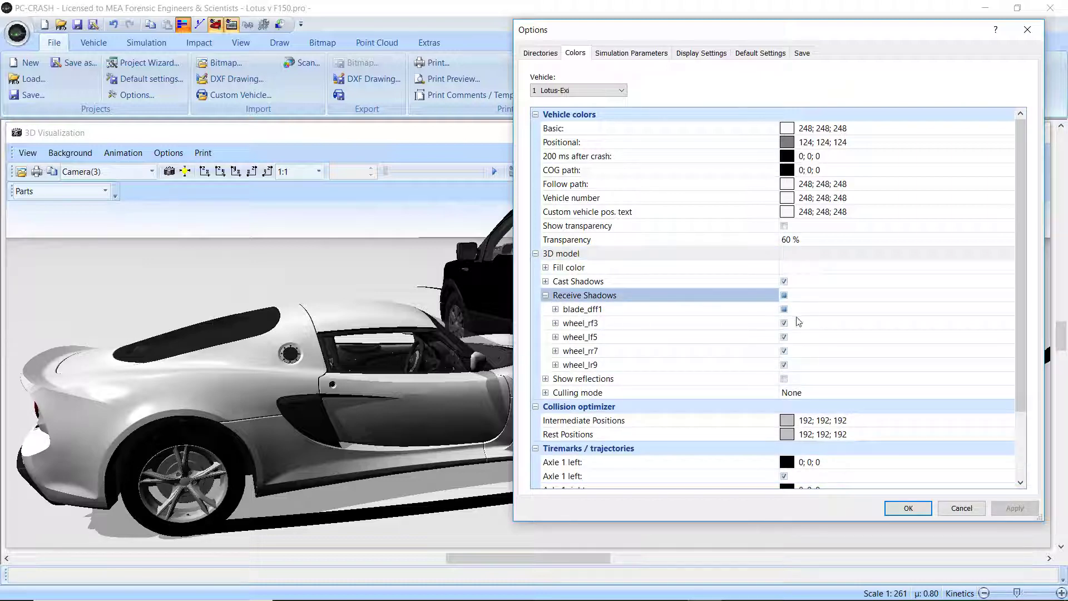
click(555, 310)
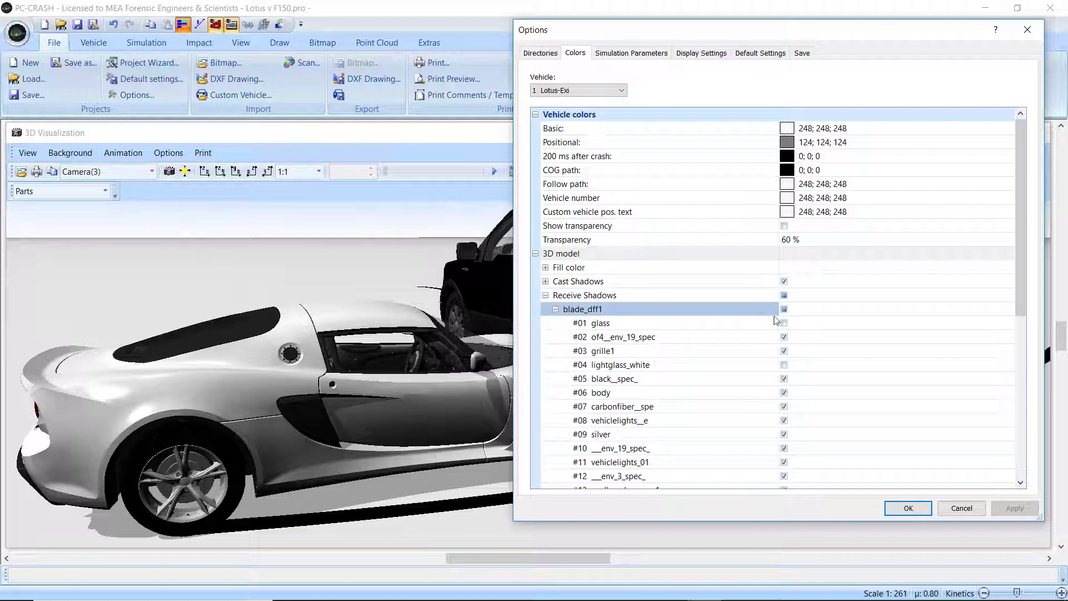
scroll(803, 319, down, 2)
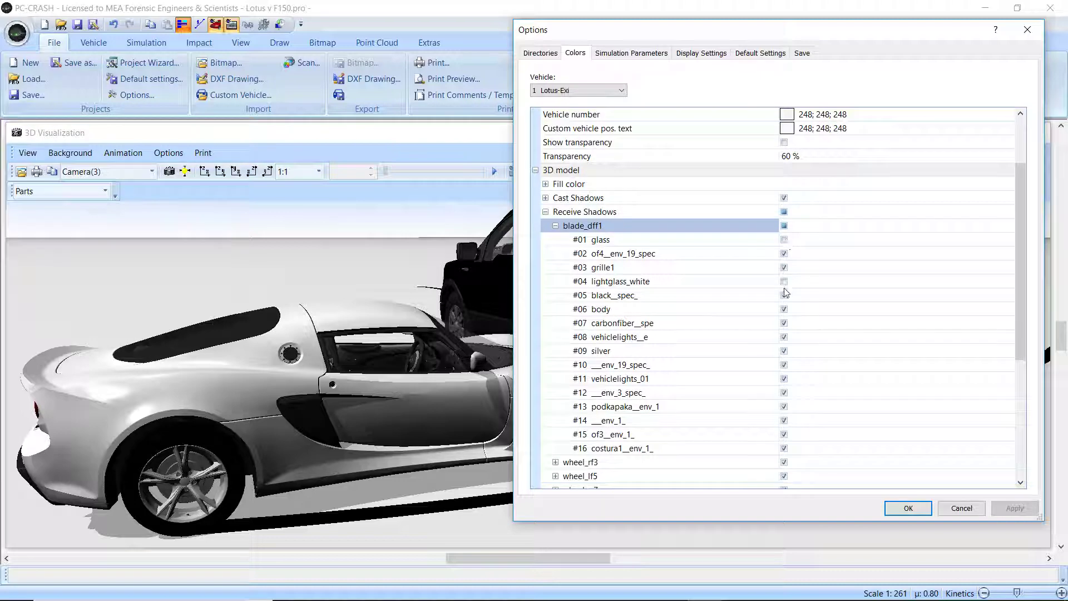
click(545, 212)
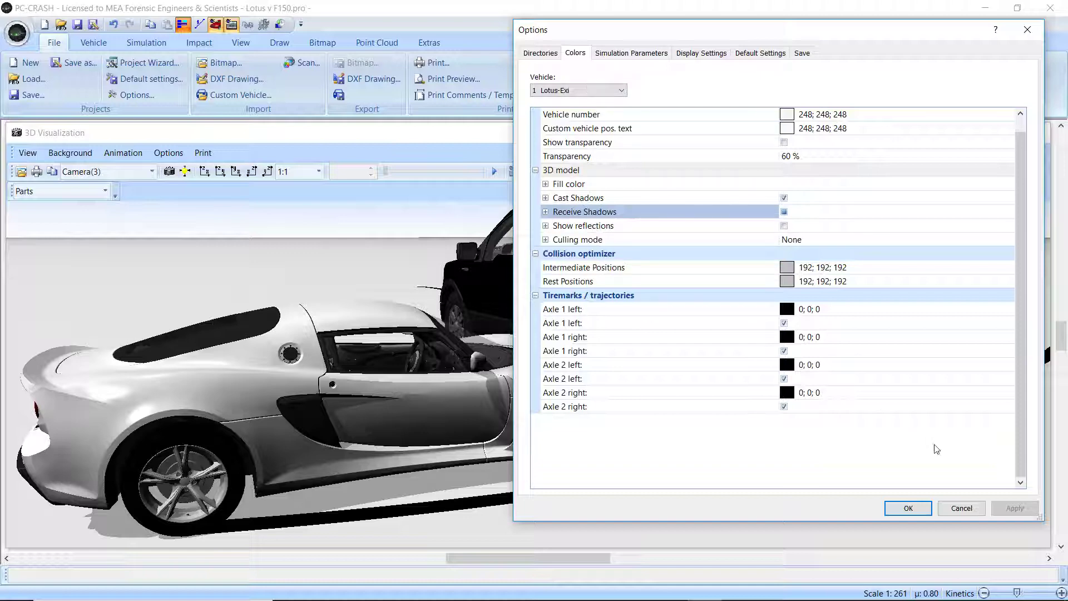
Step: Check the Cast Shadows and Receive Shadows settings of the FORD-F-15 3D model and close the options
click(594, 94)
click(583, 110)
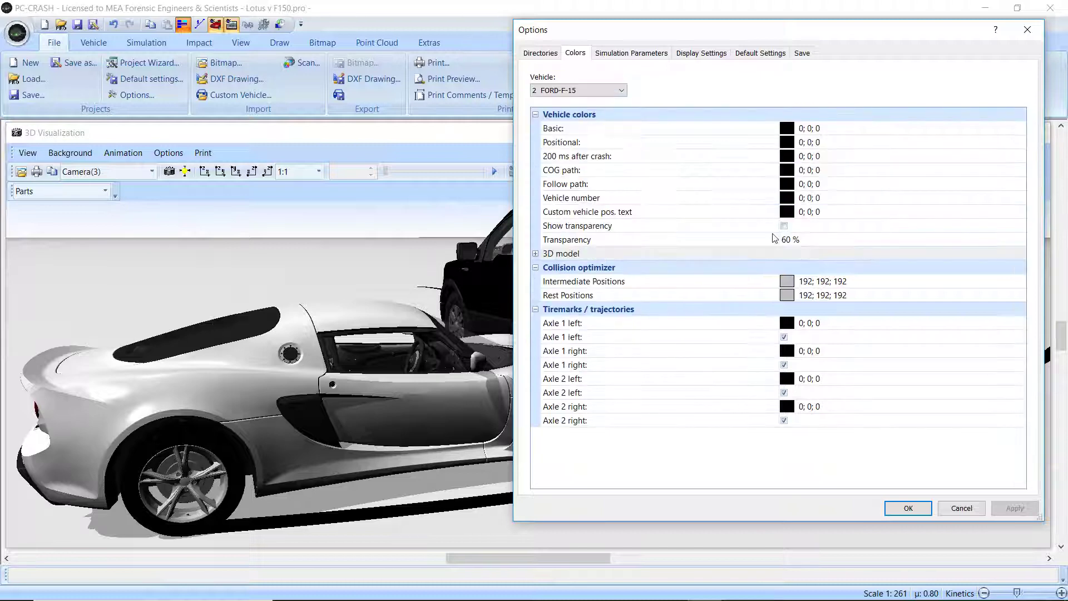
click(536, 254)
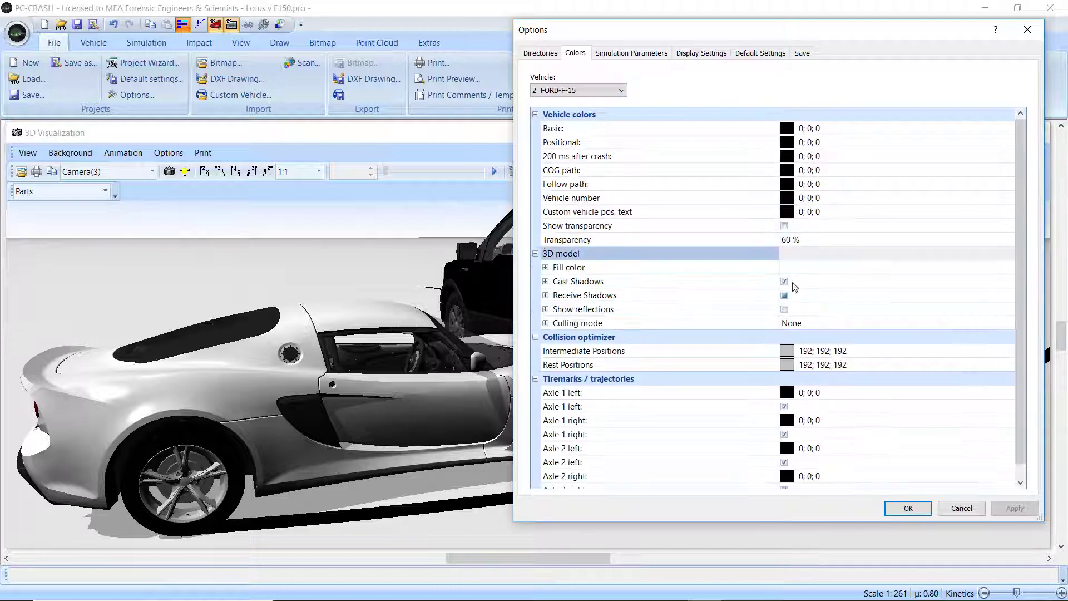
click(908, 508)
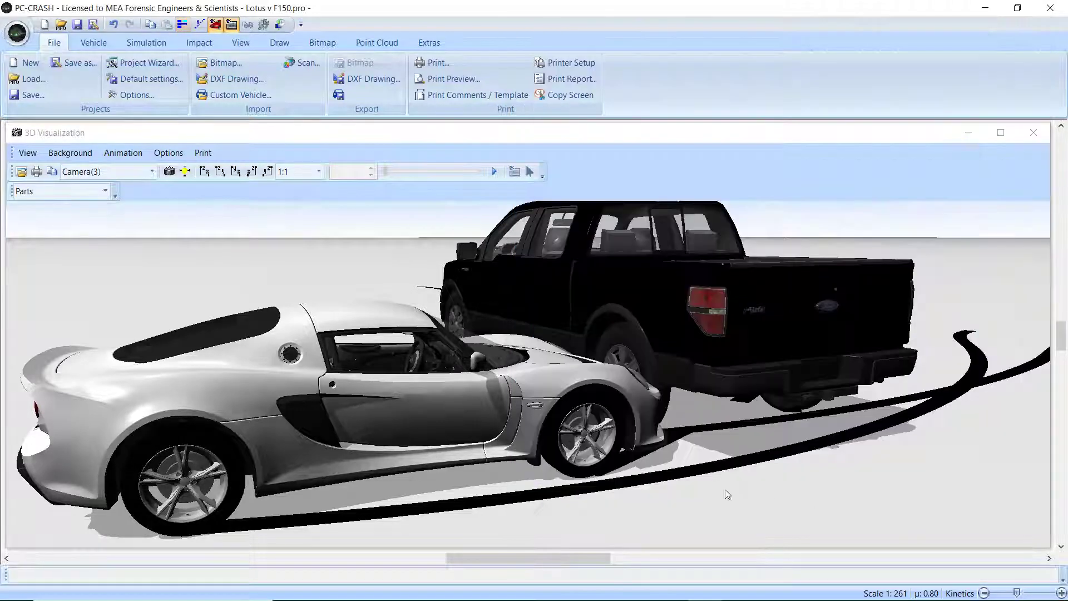
Step: Inspect the vehicles' shadows from behind the truck with the simulation time at 0.000 s
scroll(684, 469, up, 5)
drag(753, 448, 452, 208)
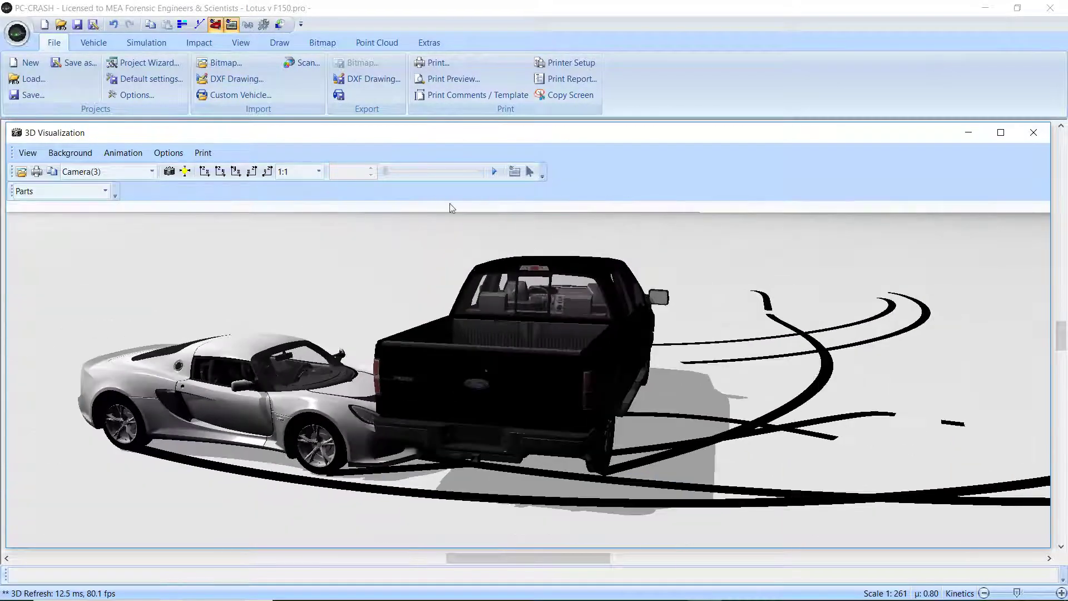
click(144, 43)
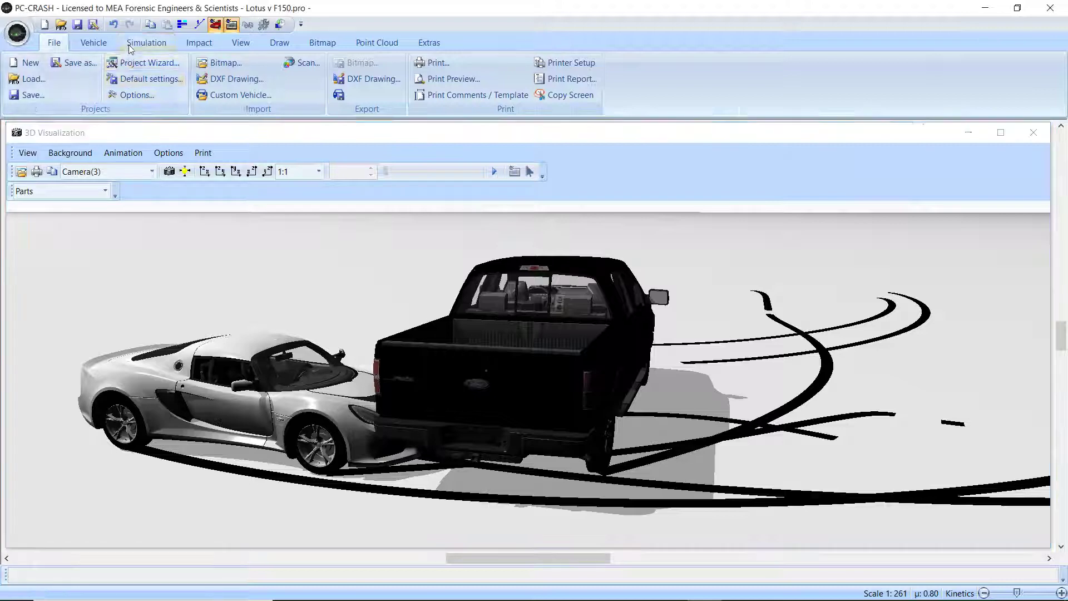
drag(215, 90, 214, 90)
middle_drag(388, 313, 401, 308)
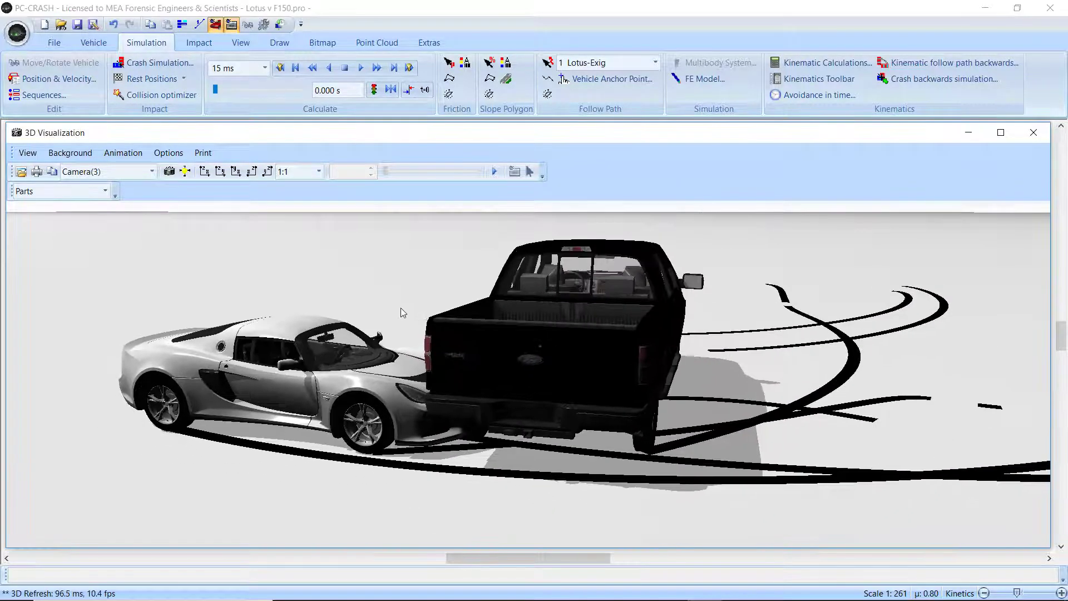
Step: Check the reflectivity settings in the 3D visualization's display options and close them without changes
click(28, 153)
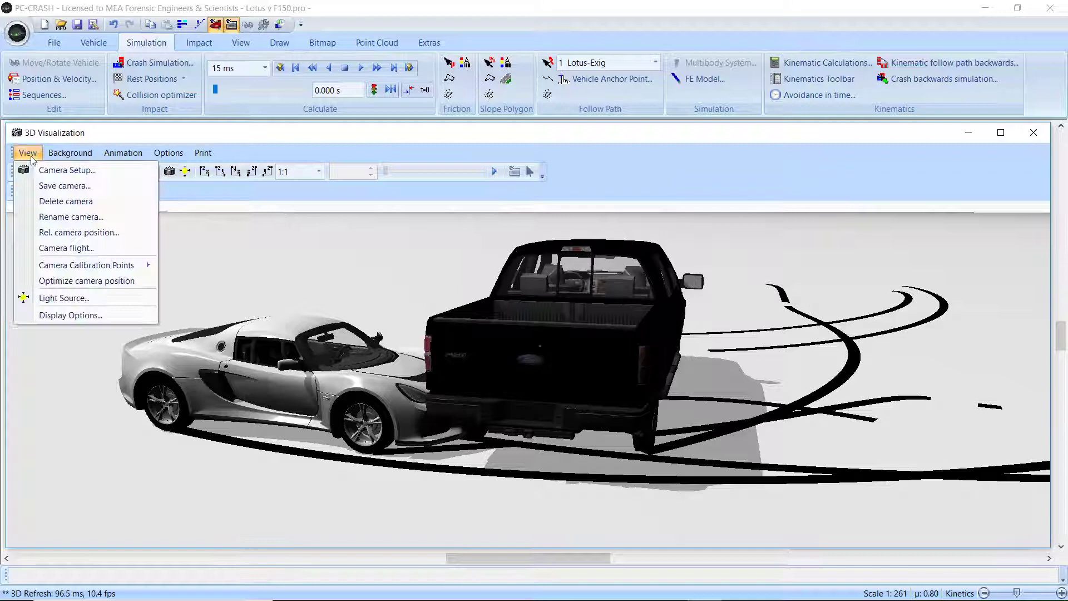
click(80, 317)
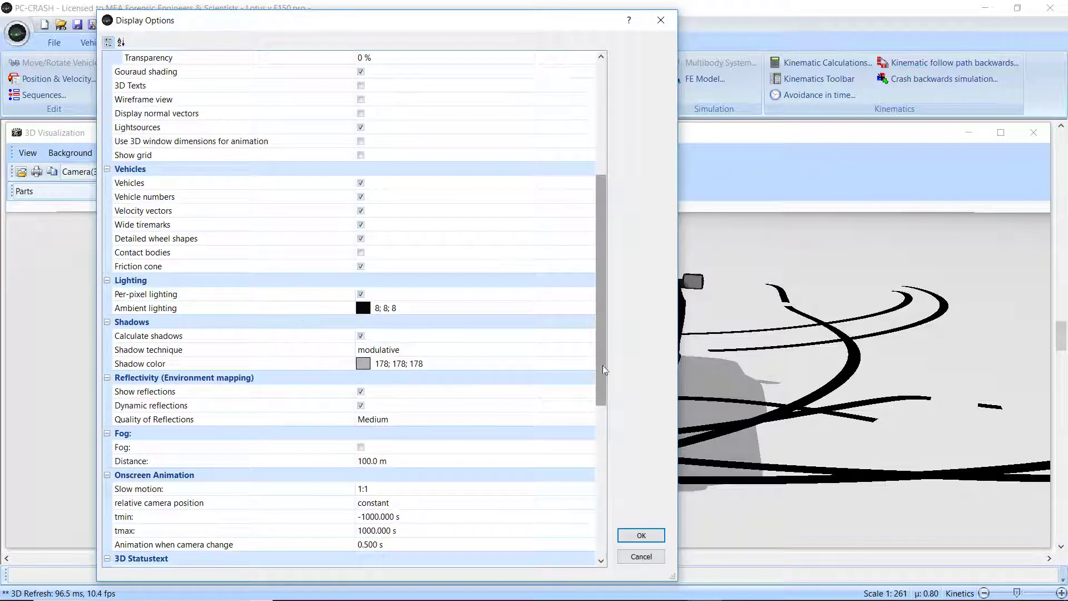
scroll(605, 359, down, 1)
click(661, 20)
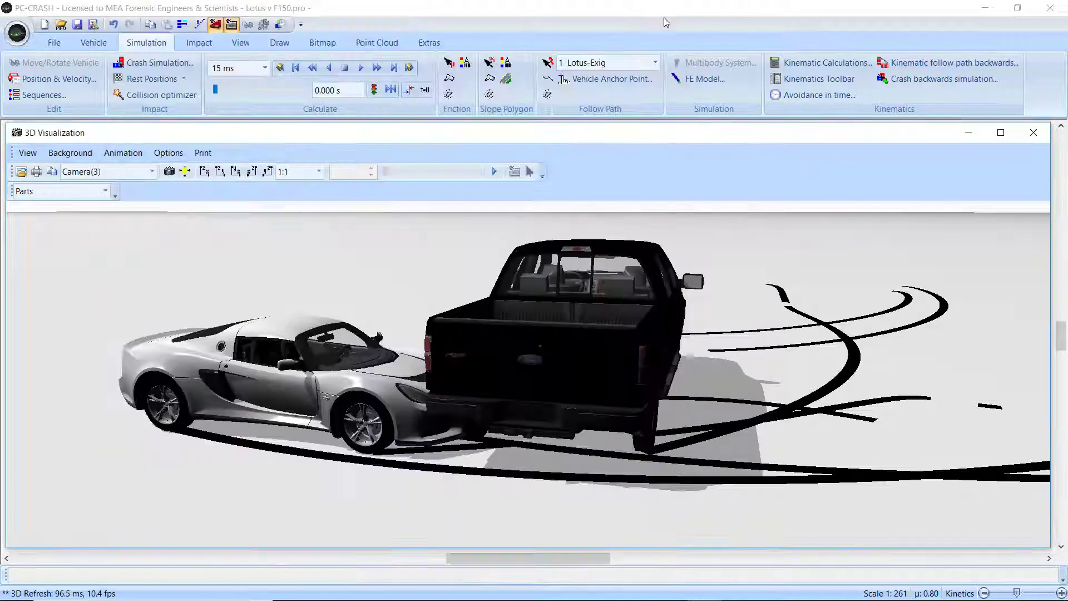
Step: Turn on Show reflections for the Lotus 3D model in the vehicle color options and apply the change
click(183, 23)
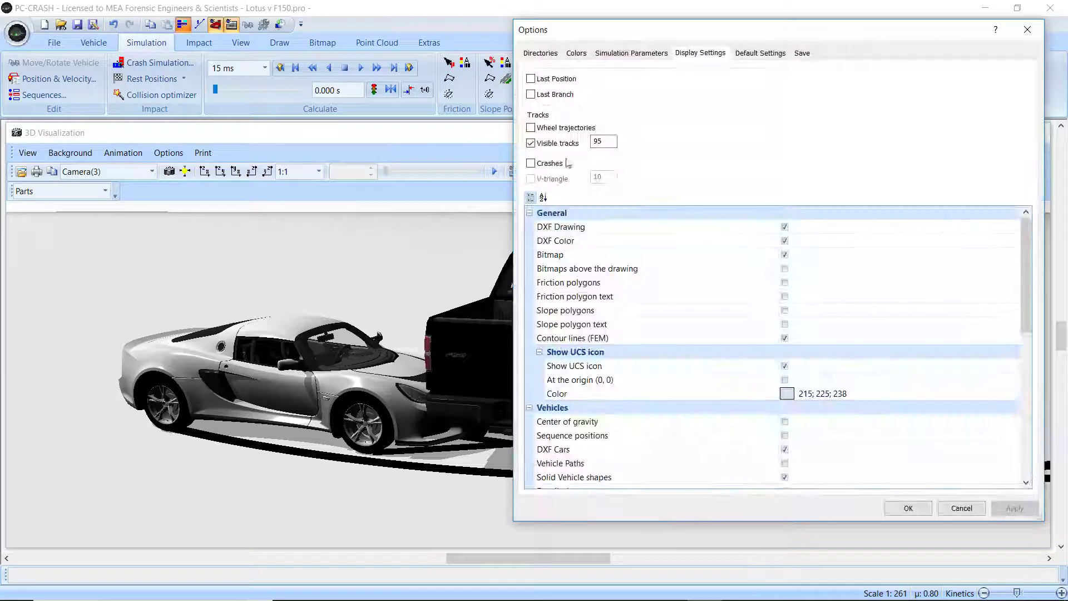
click(630, 53)
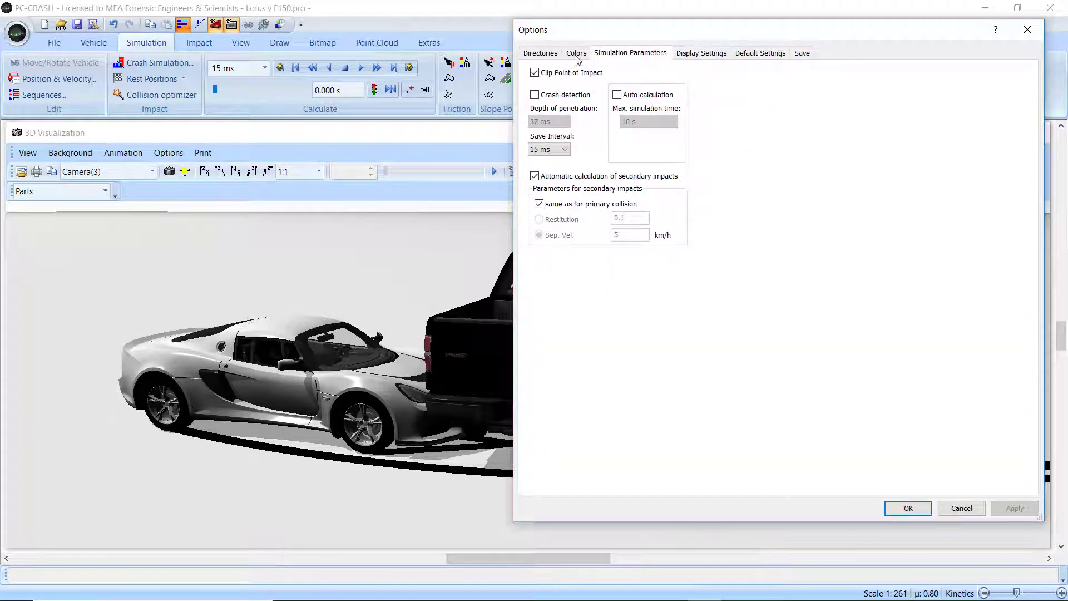
click(576, 54)
double_click(545, 254)
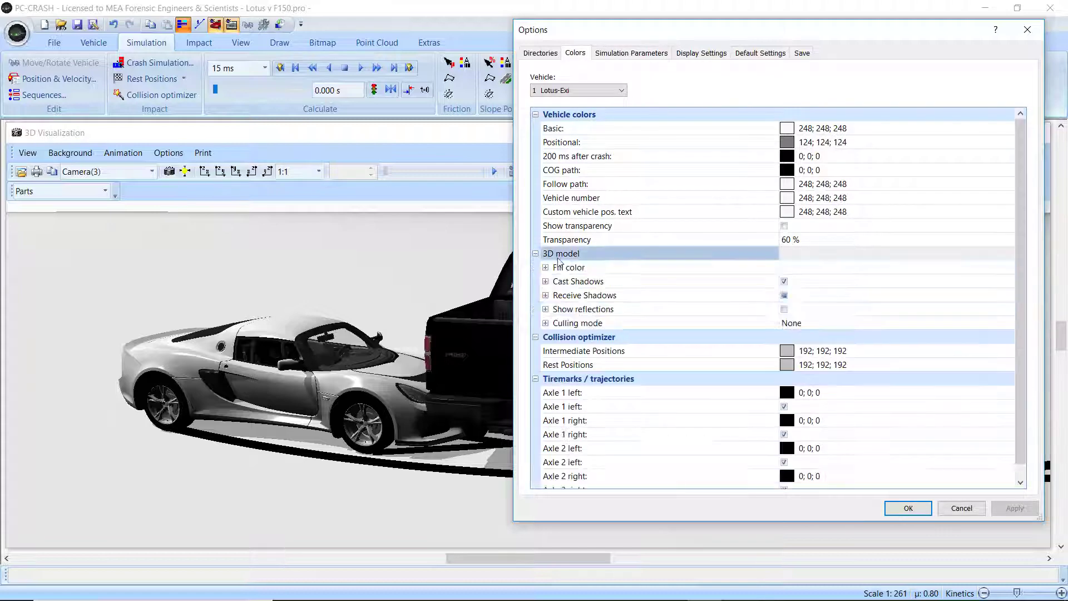
click(784, 310)
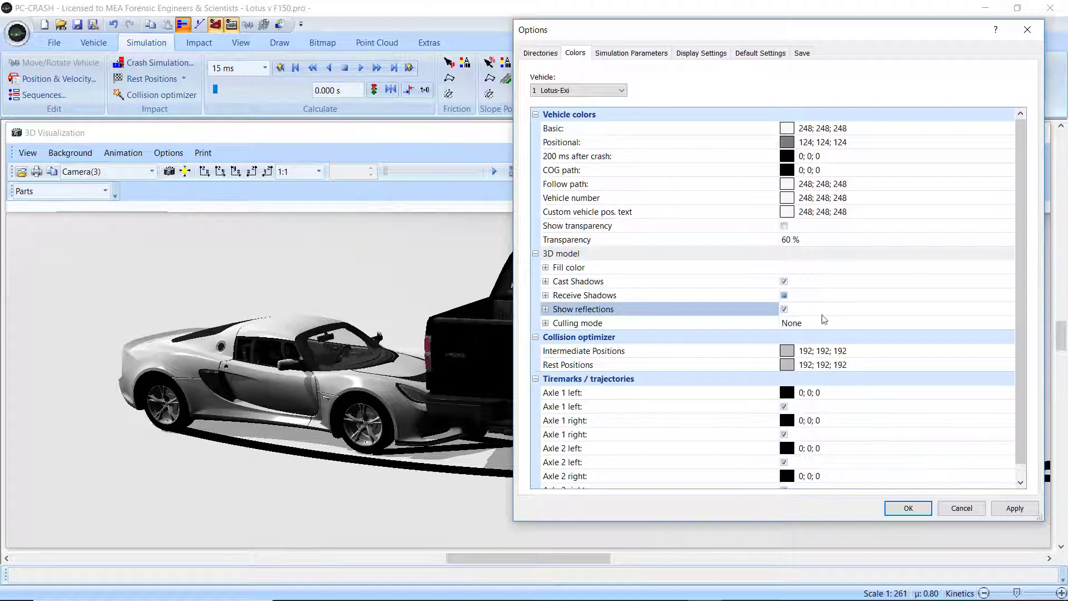
click(1014, 508)
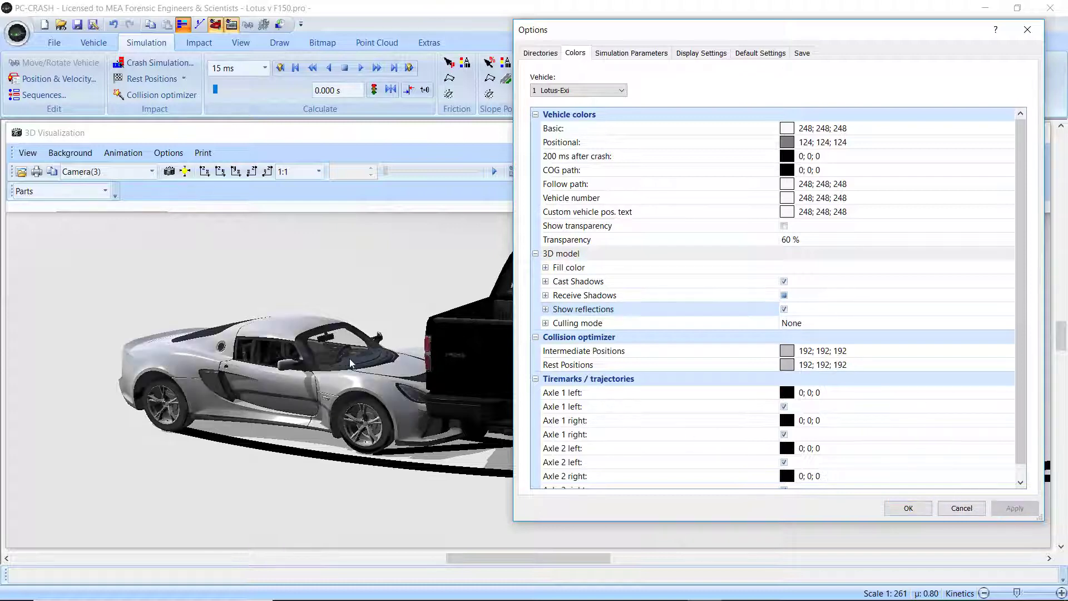
Step: Turn on Show reflections for the FORD-F-15 3D model in the vehicle color options, apply the change and close the options
click(597, 92)
click(585, 111)
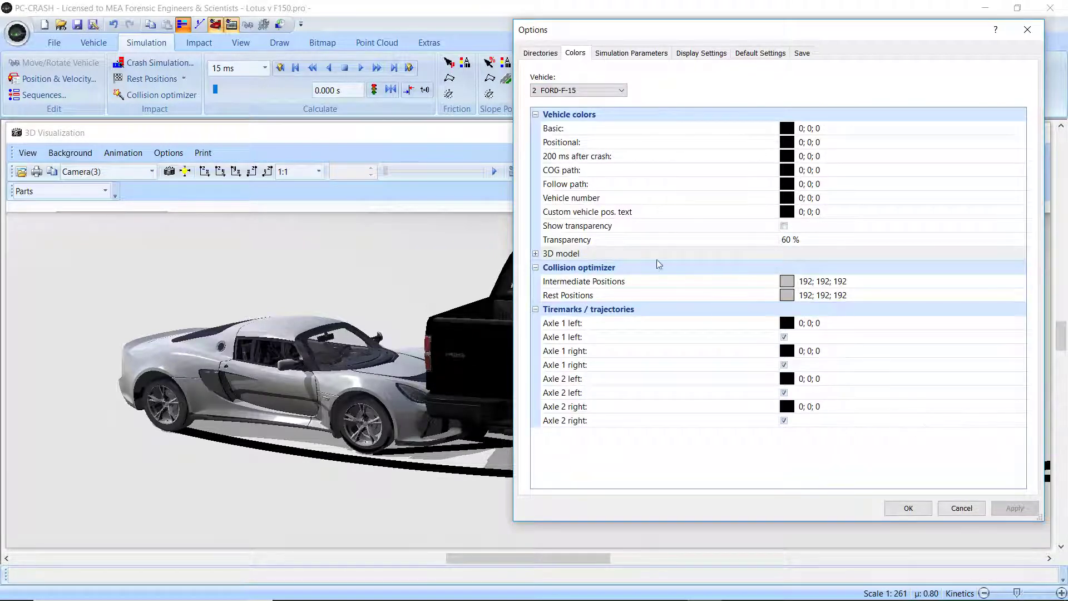
click(534, 254)
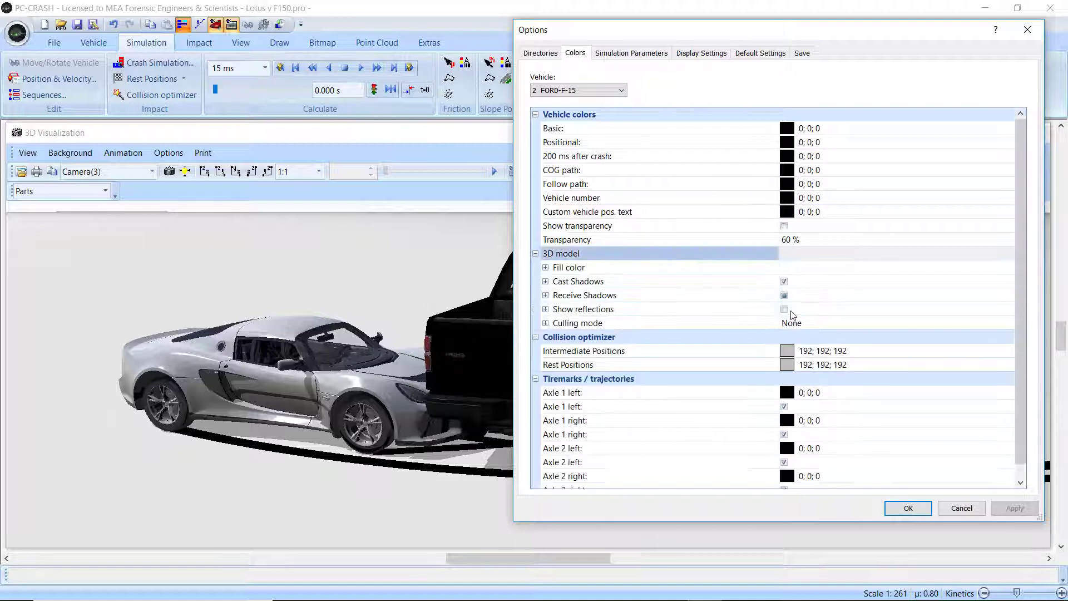
click(784, 310)
click(1029, 511)
click(924, 508)
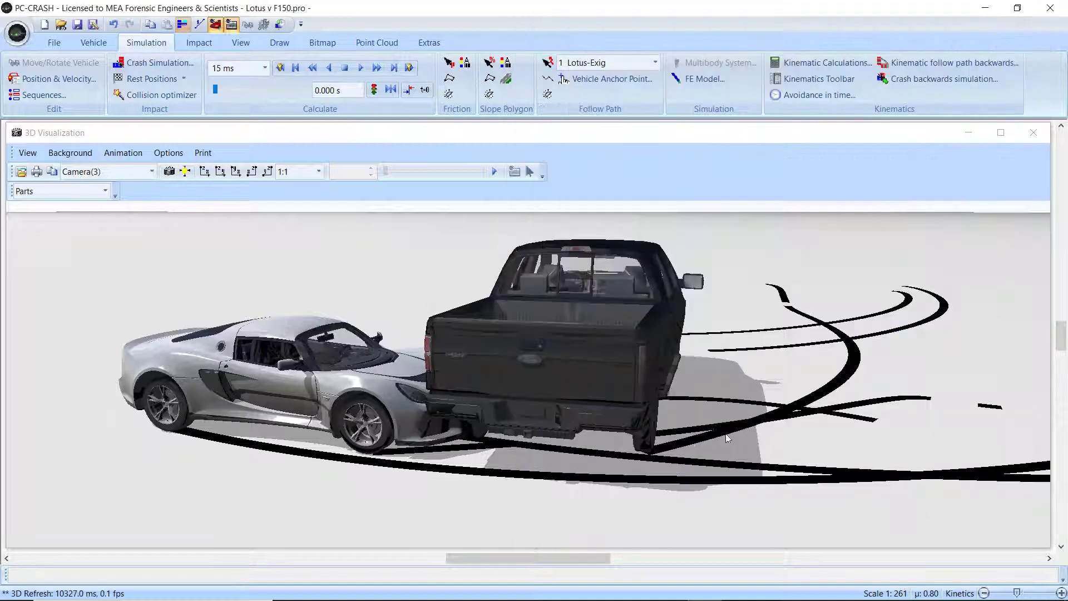
Step: Examine the reflections on the truck's tailgate, bed, hood and windshield with the simulation time at 0.000 s
scroll(673, 386, up, 6)
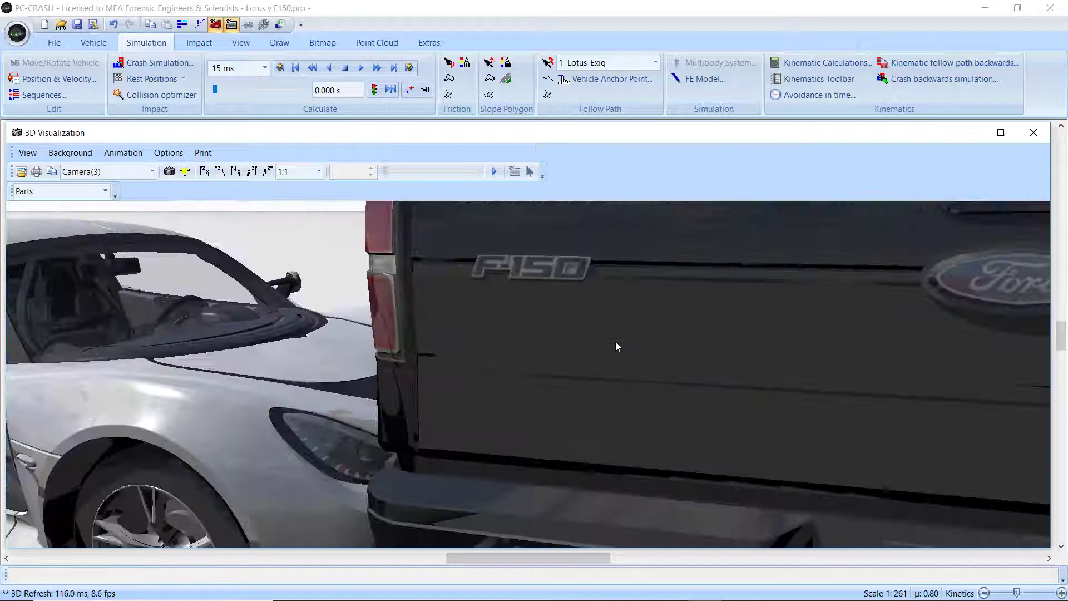
drag(616, 342, 533, 367)
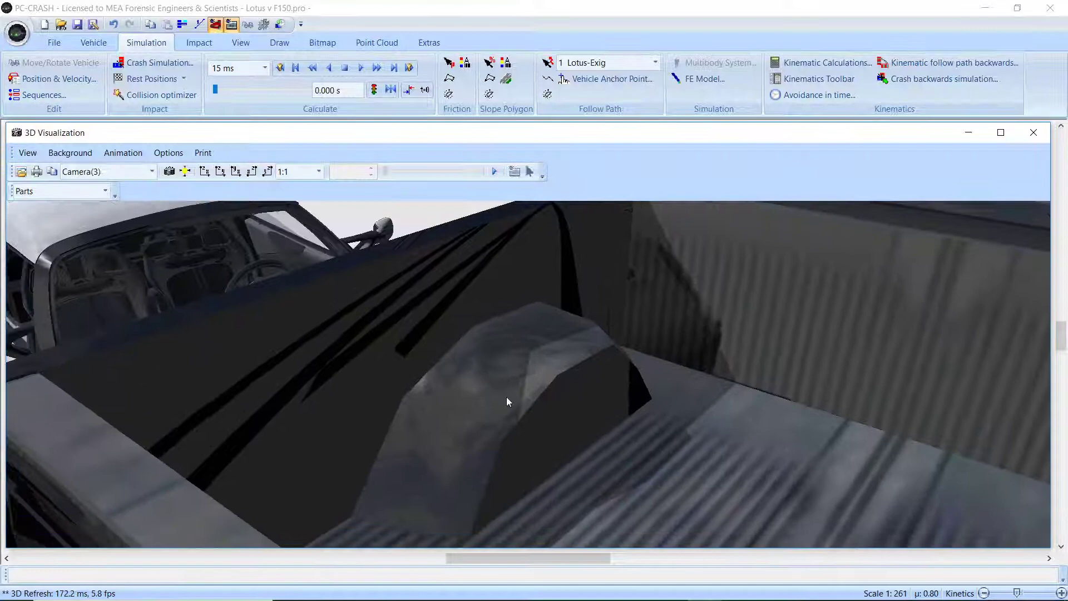
scroll(508, 376, down, 6)
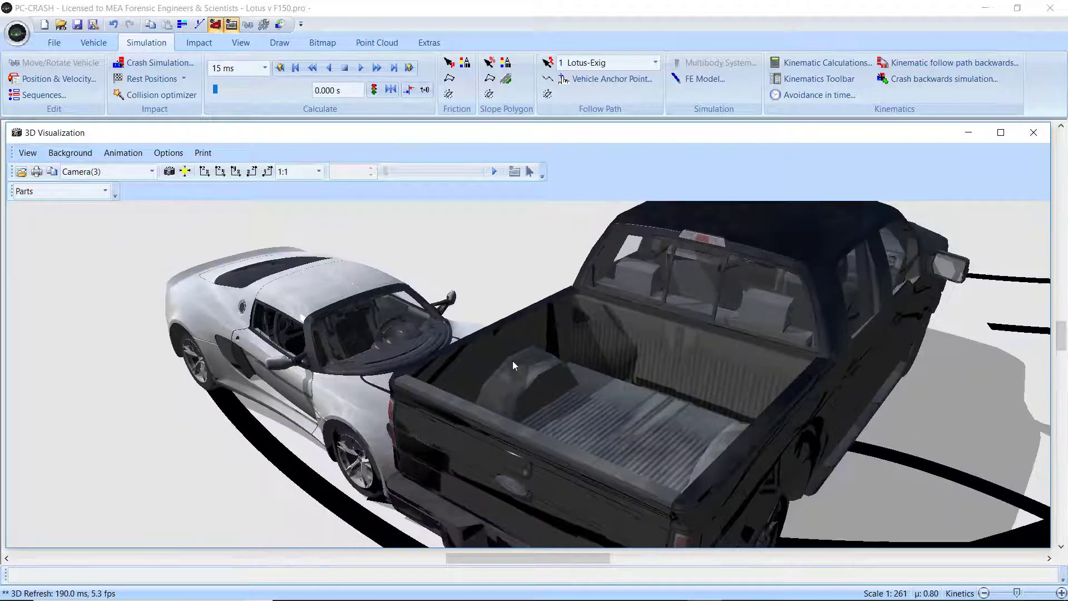
drag(512, 361, 861, 405)
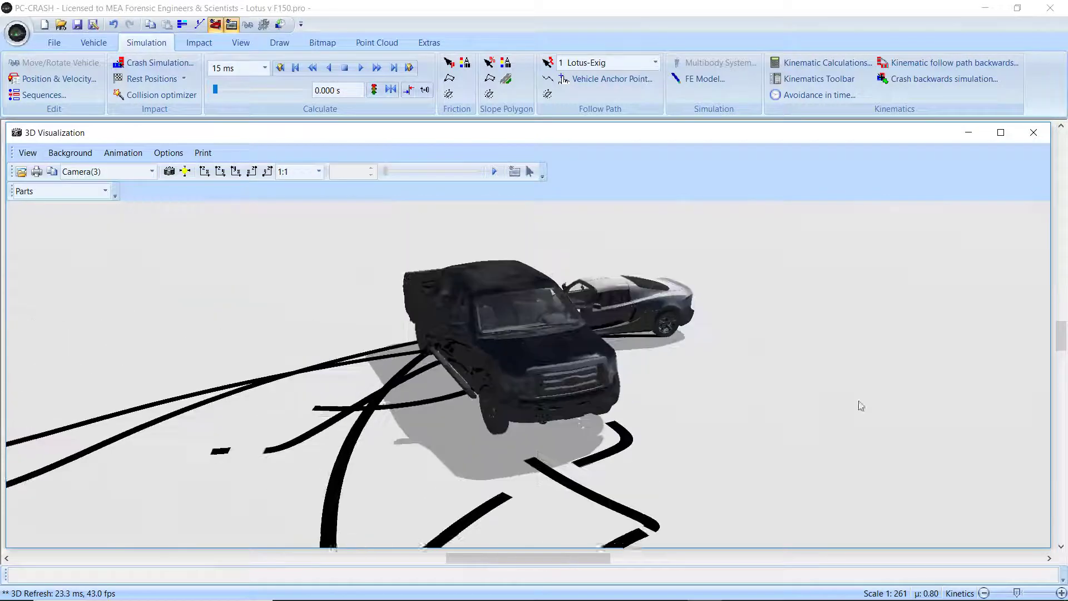
scroll(559, 289, up, 4)
middle_drag(559, 289, 534, 314)
scroll(530, 300, up, 1)
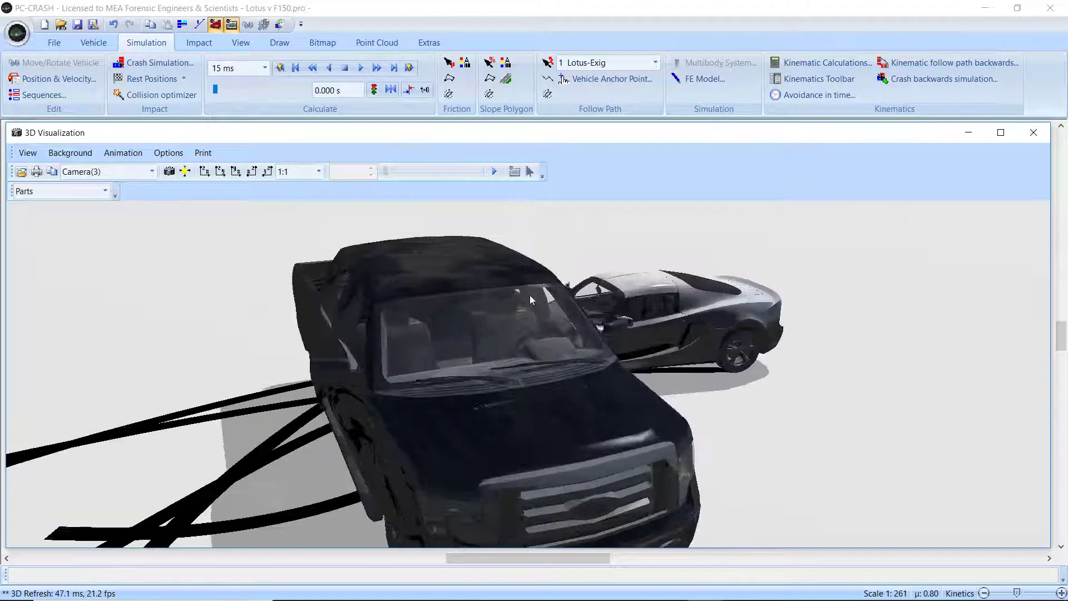
scroll(530, 299, up, 3)
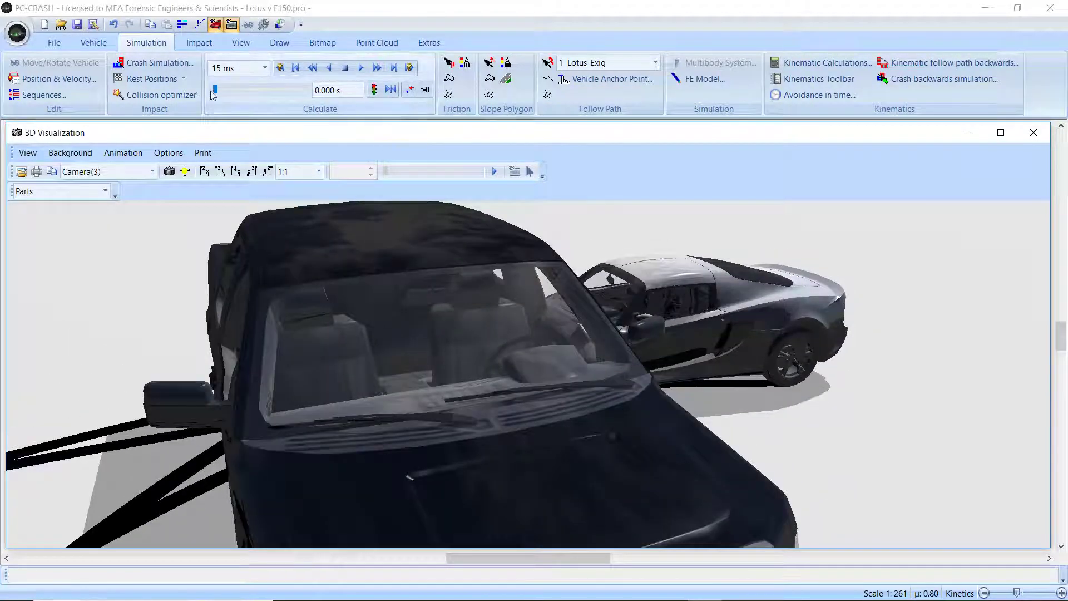
Step: Advance the simulation to 0.587 s and examine the reflections on the Lotus's roof, windshield and side
drag(215, 89, 218, 88)
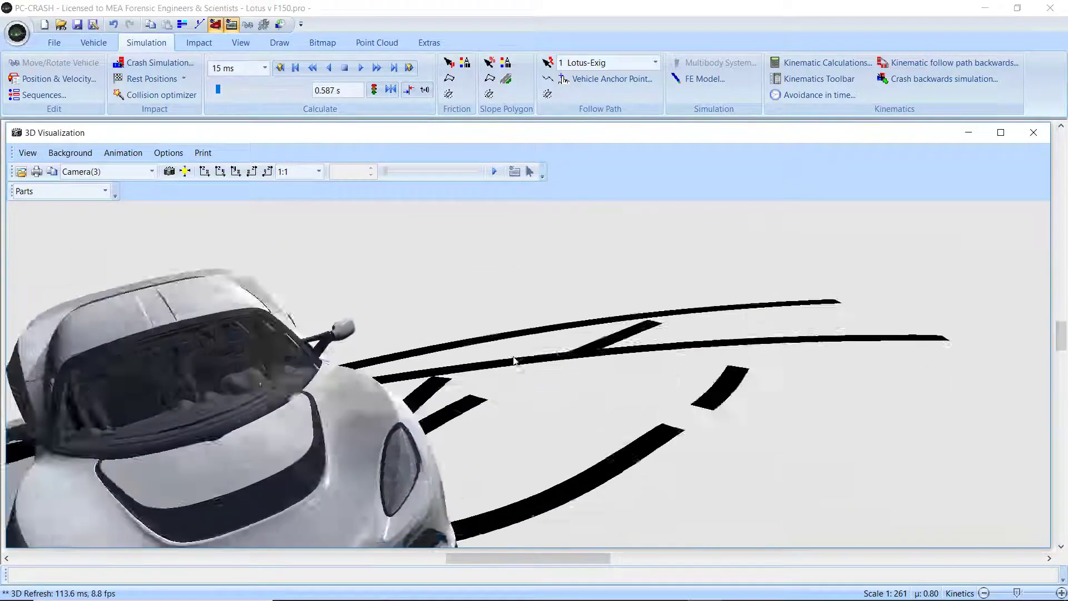
middle_drag(514, 357, 552, 356)
scroll(547, 352, up, 2)
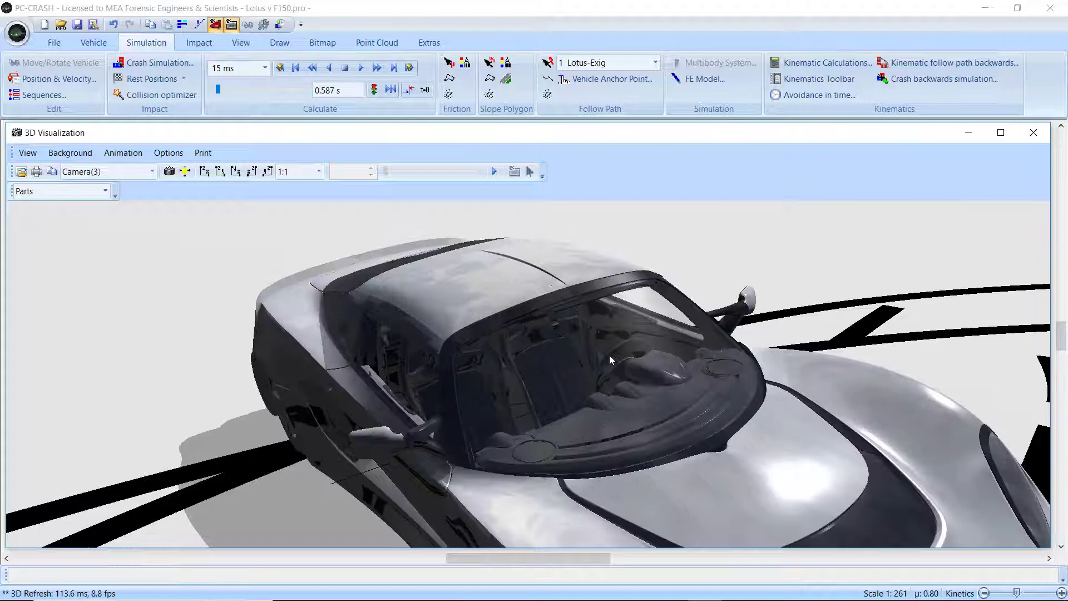
drag(609, 355, 528, 408)
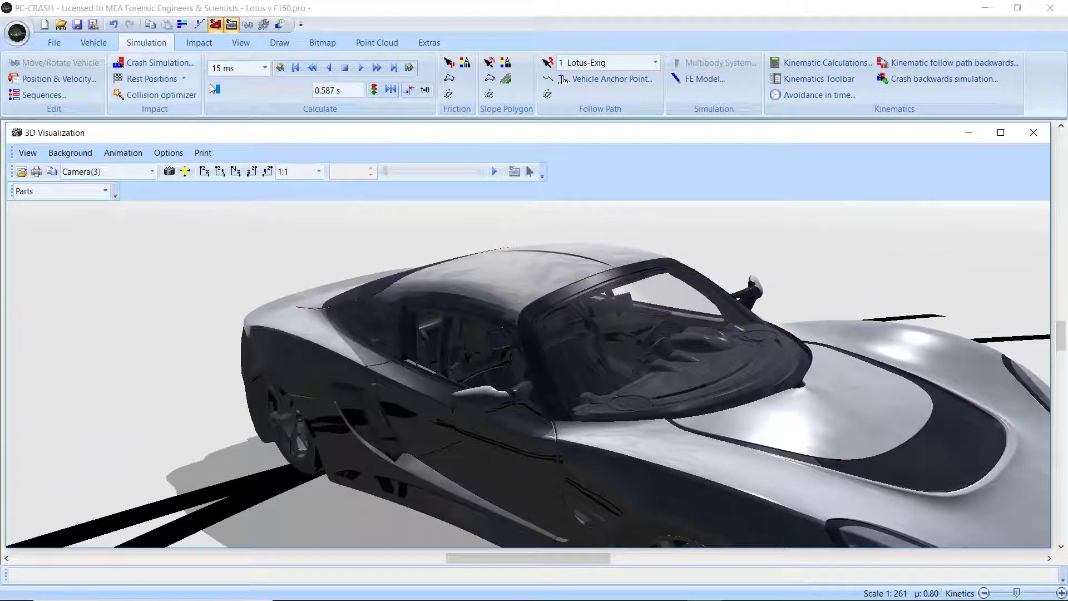
Step: Return the simulation to 0.000 s and view the whole truck from its front corner
drag(218, 88, 213, 89)
drag(570, 397, 488, 398)
scroll(488, 389, down, 4)
drag(547, 341, 597, 332)
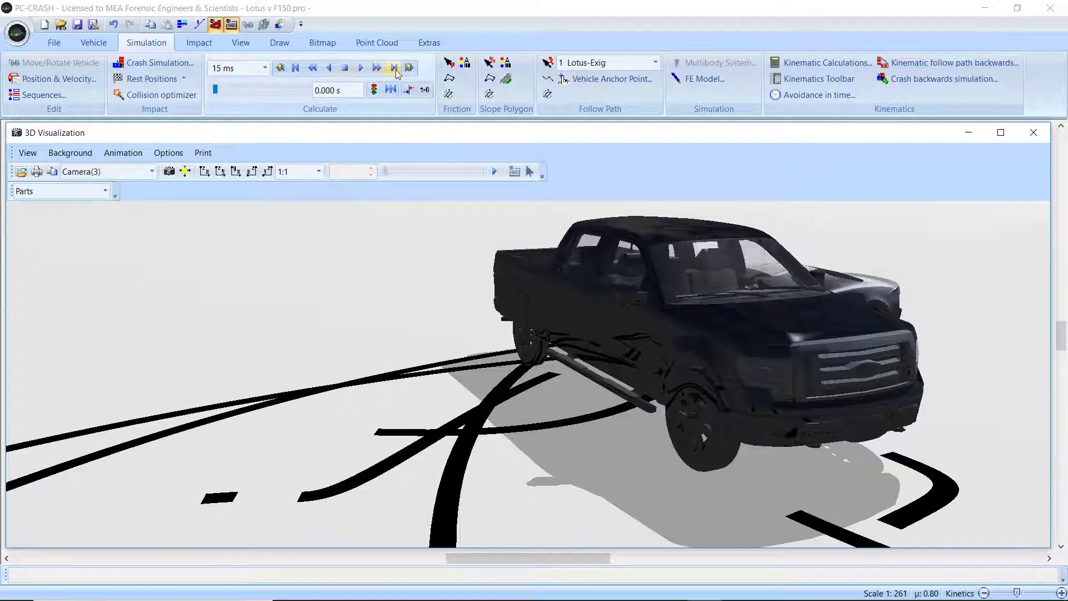
Step: Play the animation in the 3D visualization, switch to Camera(1) and replay it from there
click(493, 172)
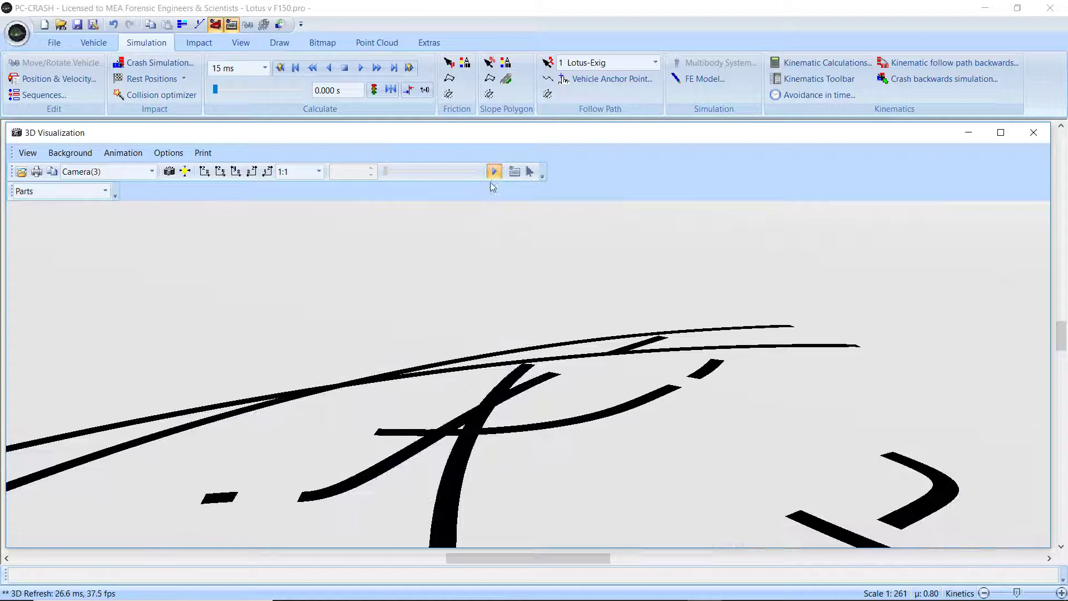
click(106, 172)
click(106, 201)
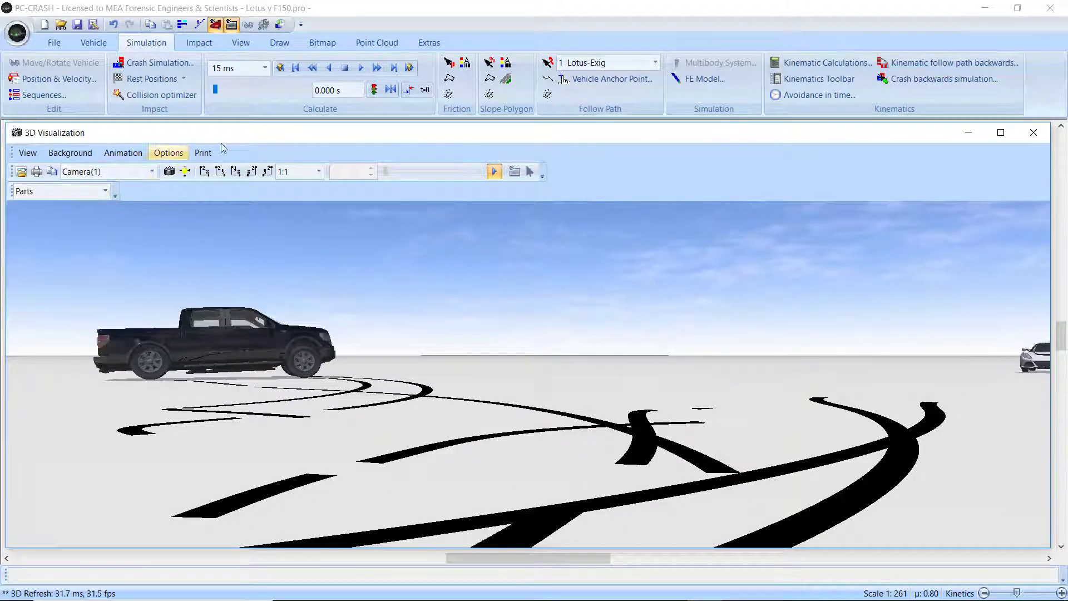
click(493, 171)
click(493, 172)
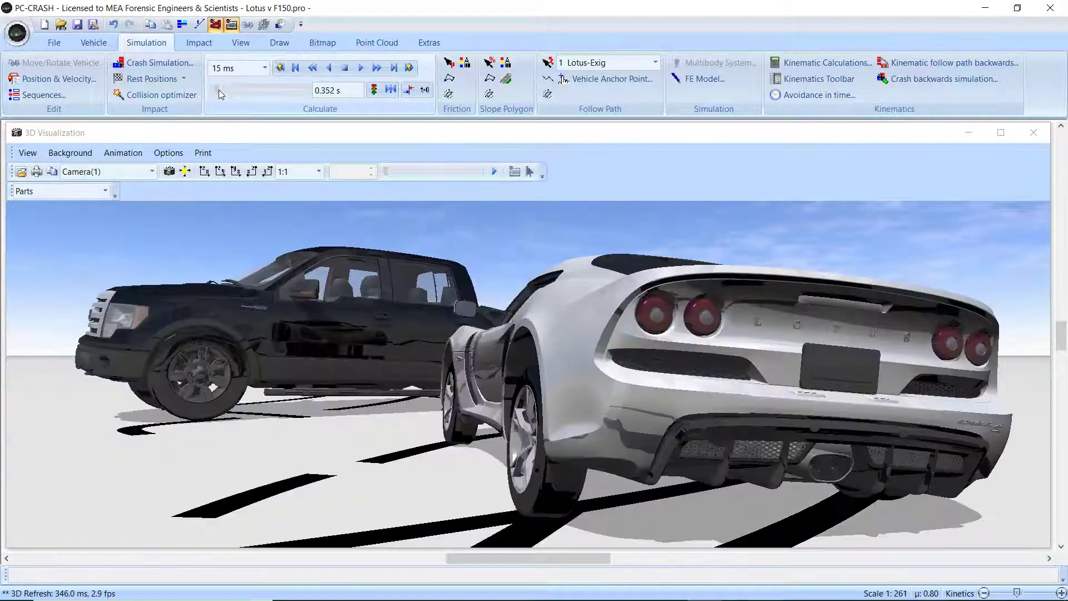
Step: Hold the simulation at 0.352 s and examine the Lotus's reflection in the truck's front door
click(217, 89)
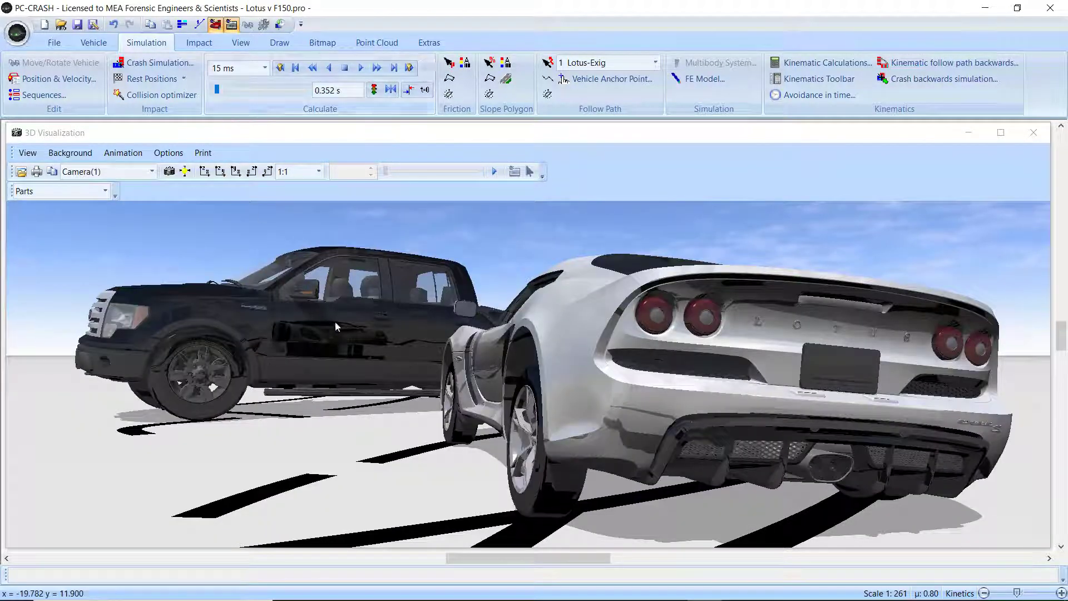
scroll(330, 327, up, 5)
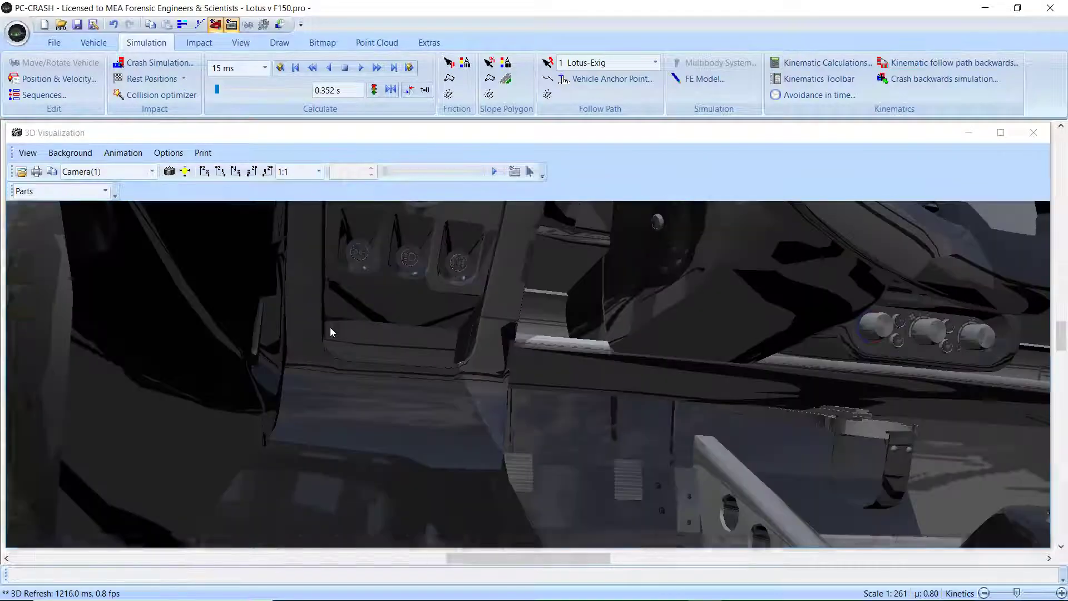
scroll(329, 327, down, 2)
middle_drag(348, 337, 371, 340)
scroll(371, 346, up, 2)
scroll(370, 340, down, 5)
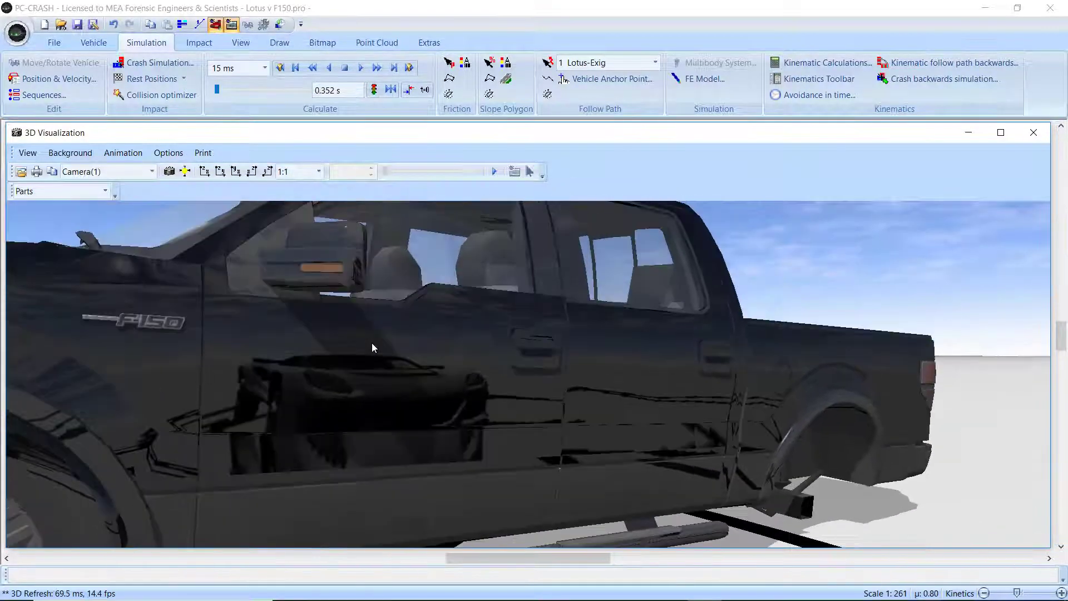
scroll(370, 340, down, 3)
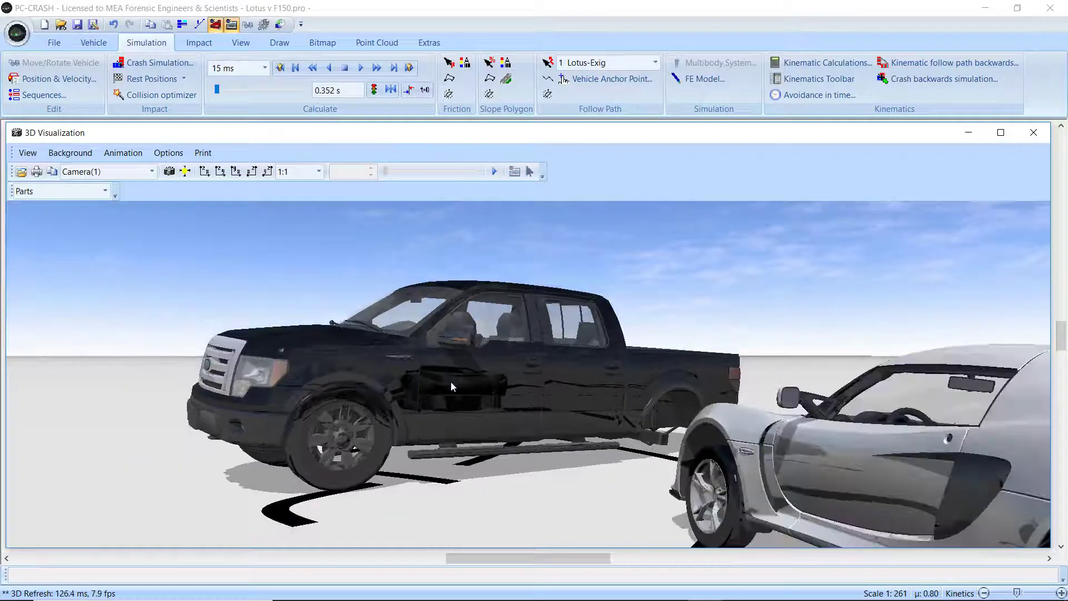
Step: Examine the reflections and shadows on the Lotus's side and rear, including a view past it toward the truck
middle_drag(451, 382, 372, 333)
middle_drag(482, 396, 367, 330)
middle_drag(559, 385, 476, 356)
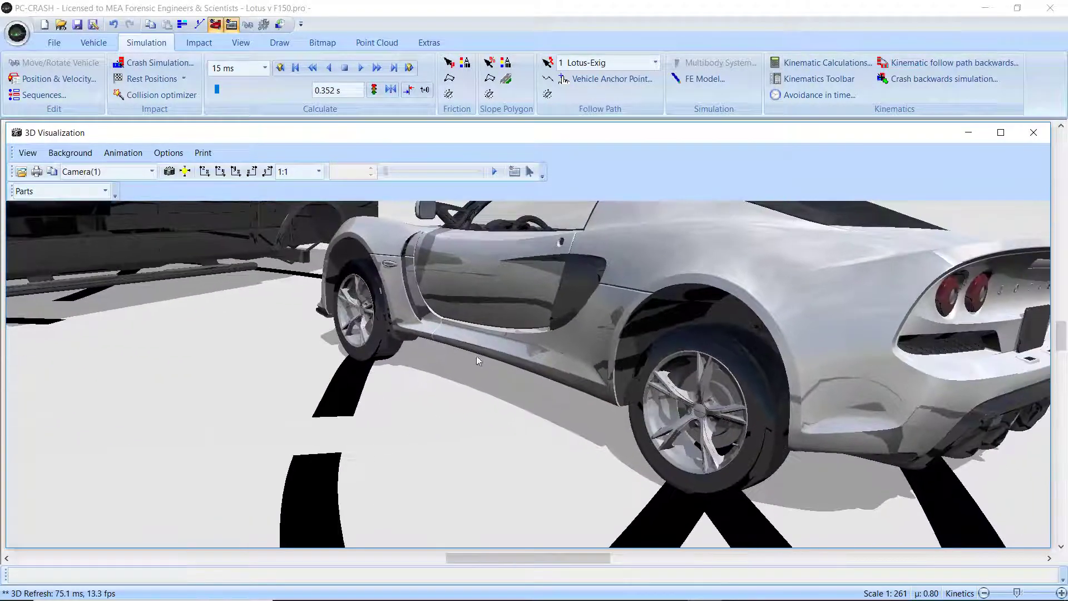
drag(477, 360, 559, 337)
drag(423, 246, 447, 381)
drag(363, 307, 535, 326)
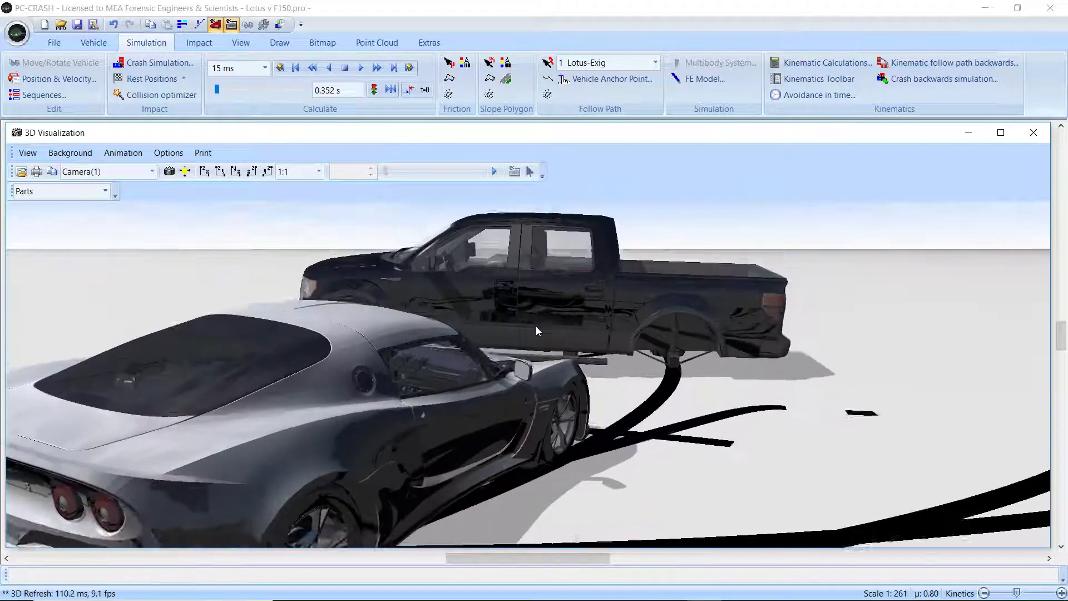